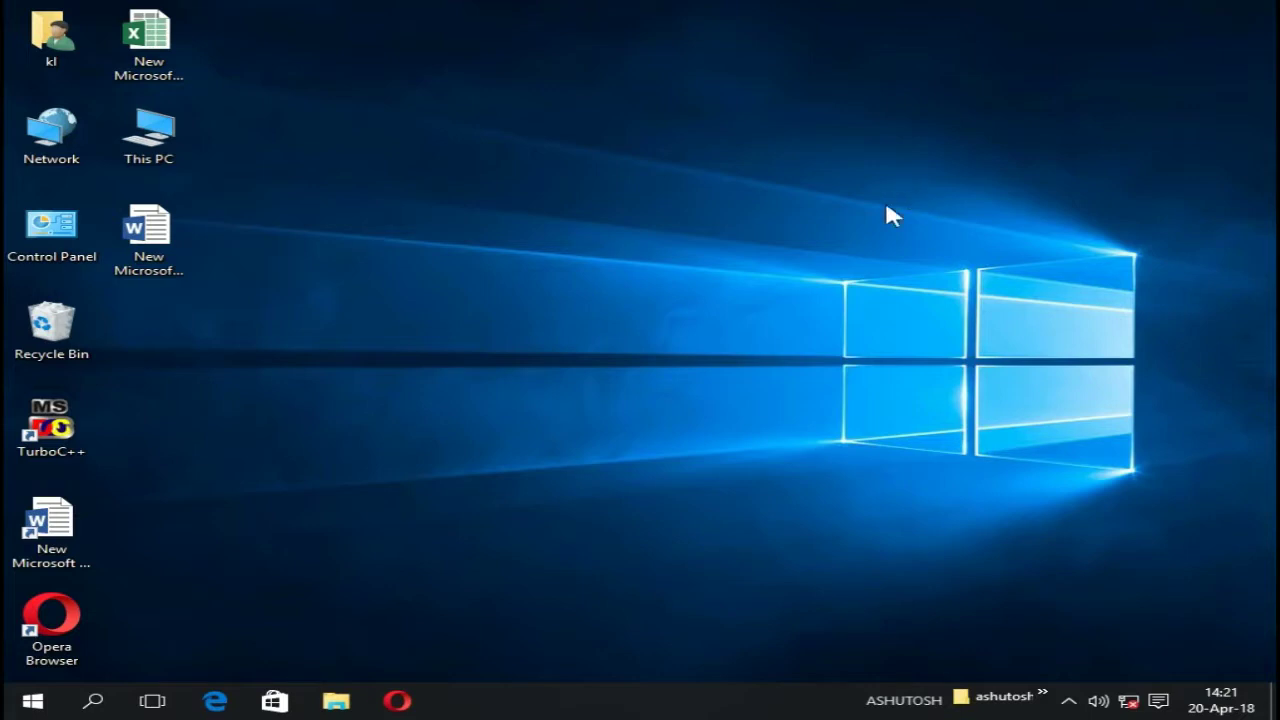
Step: Open the Mouse settings from Control Panel and move the Mouse Properties dialog toward the middle of the screen
right_click(30, 706)
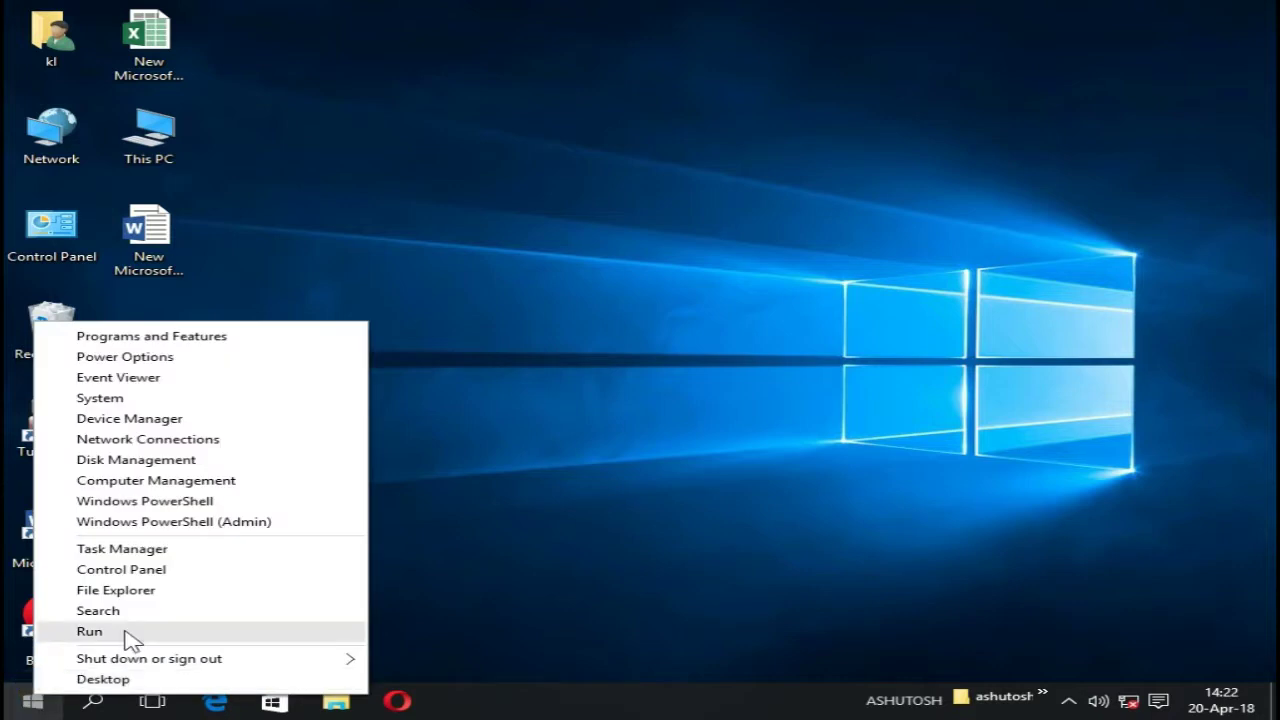
left_click(160, 570)
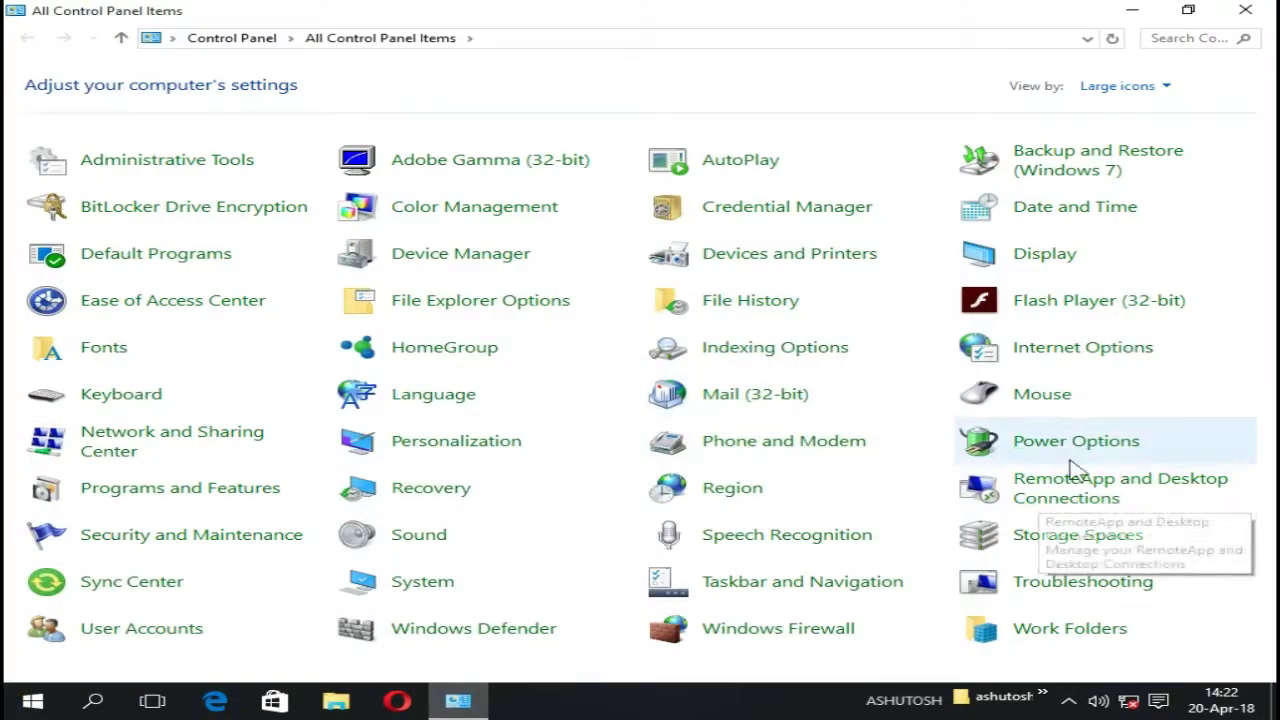
left_click(1062, 405)
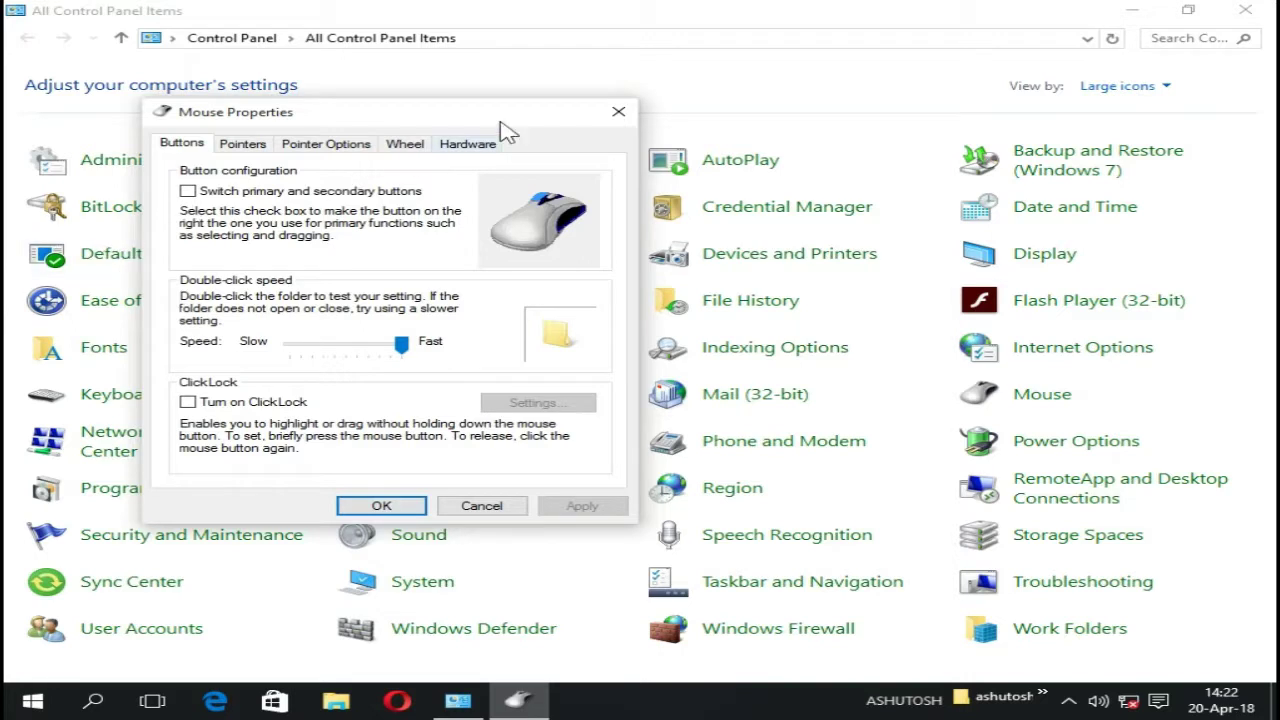
left_click_drag(500, 118, 742, 140)
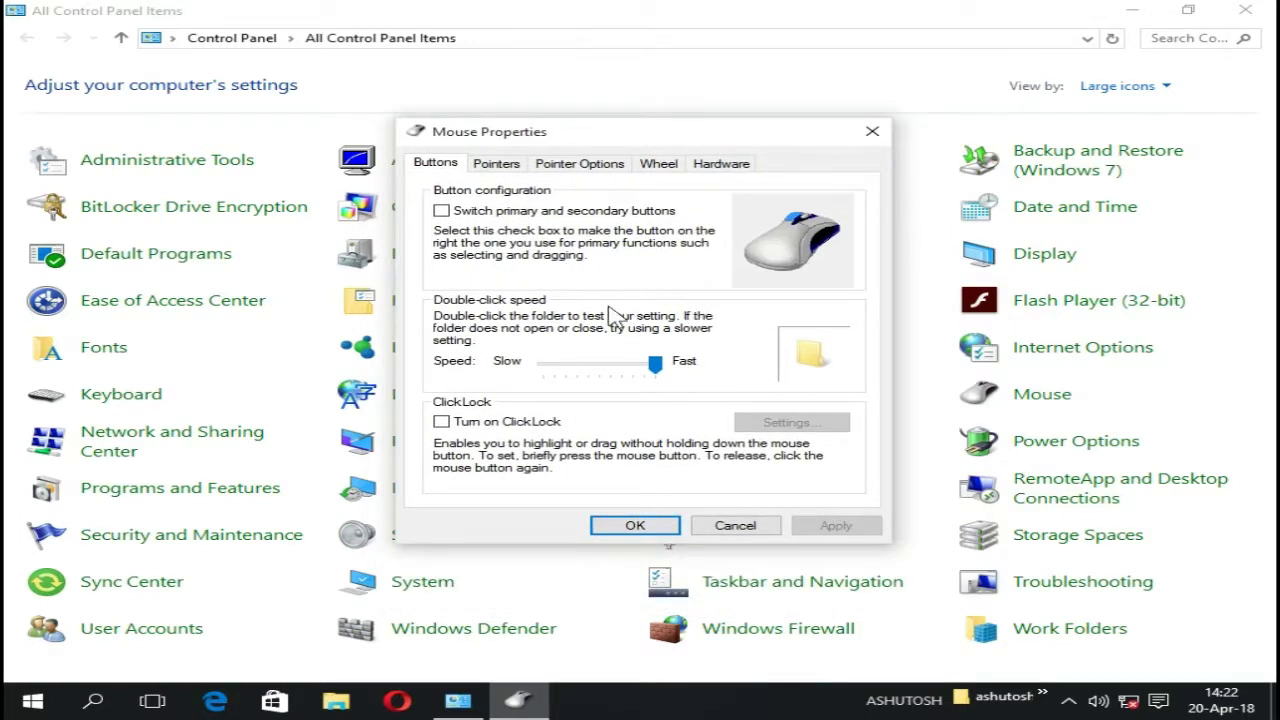
Step: Switch the primary and secondary mouse buttons and apply it, and restore the original button assignment
left_click(441, 212)
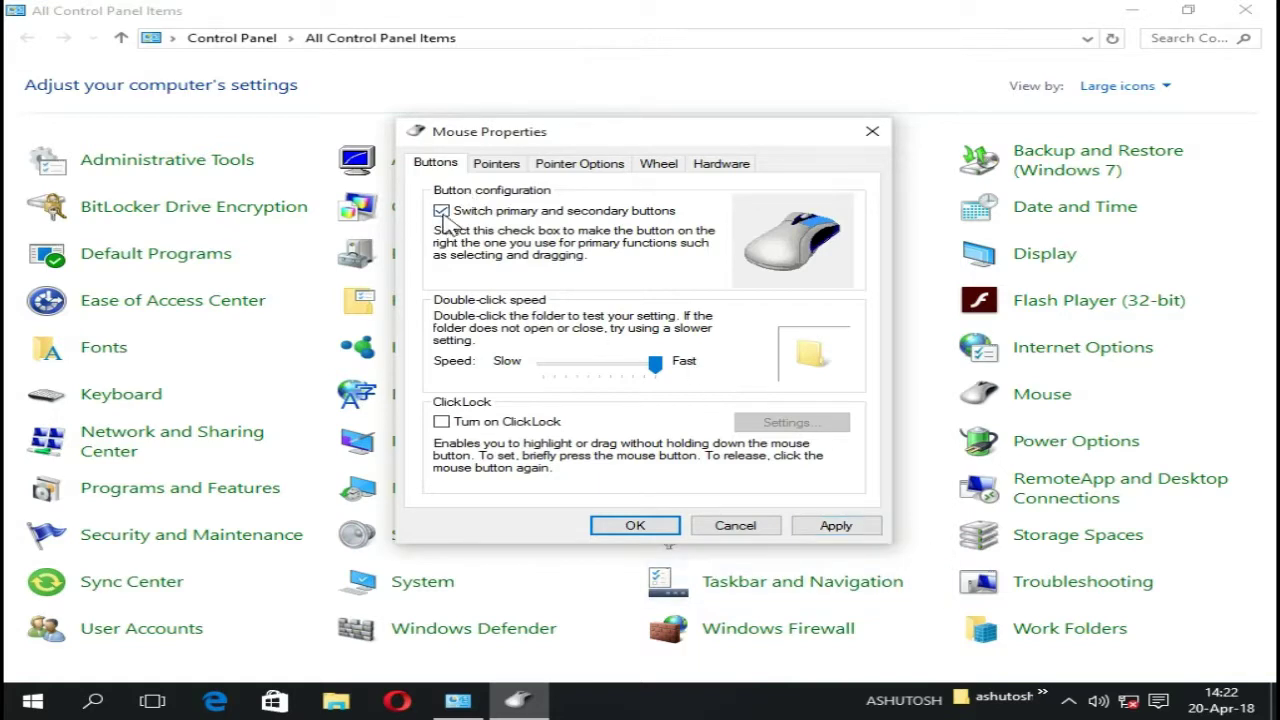
left_click(836, 526)
left_click(836, 526)
left_click(836, 526)
left_click(838, 524)
left_click(840, 528)
left_click(832, 528)
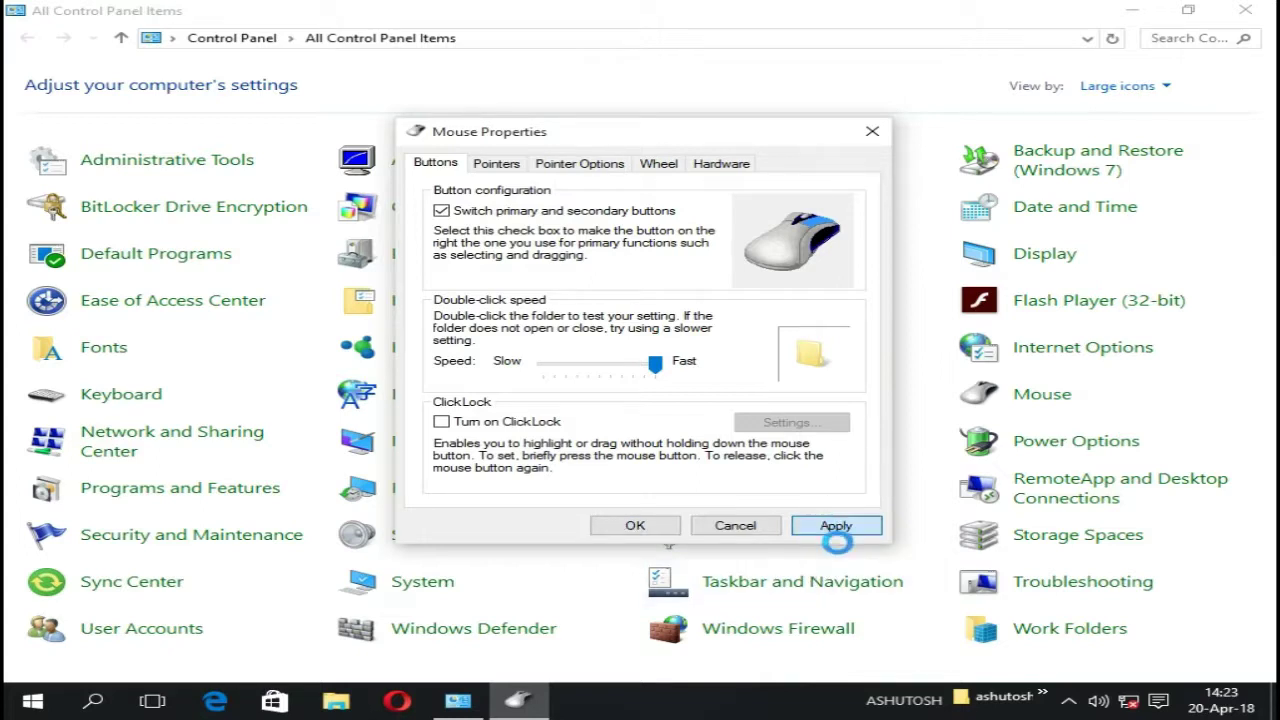
right_click(820, 526)
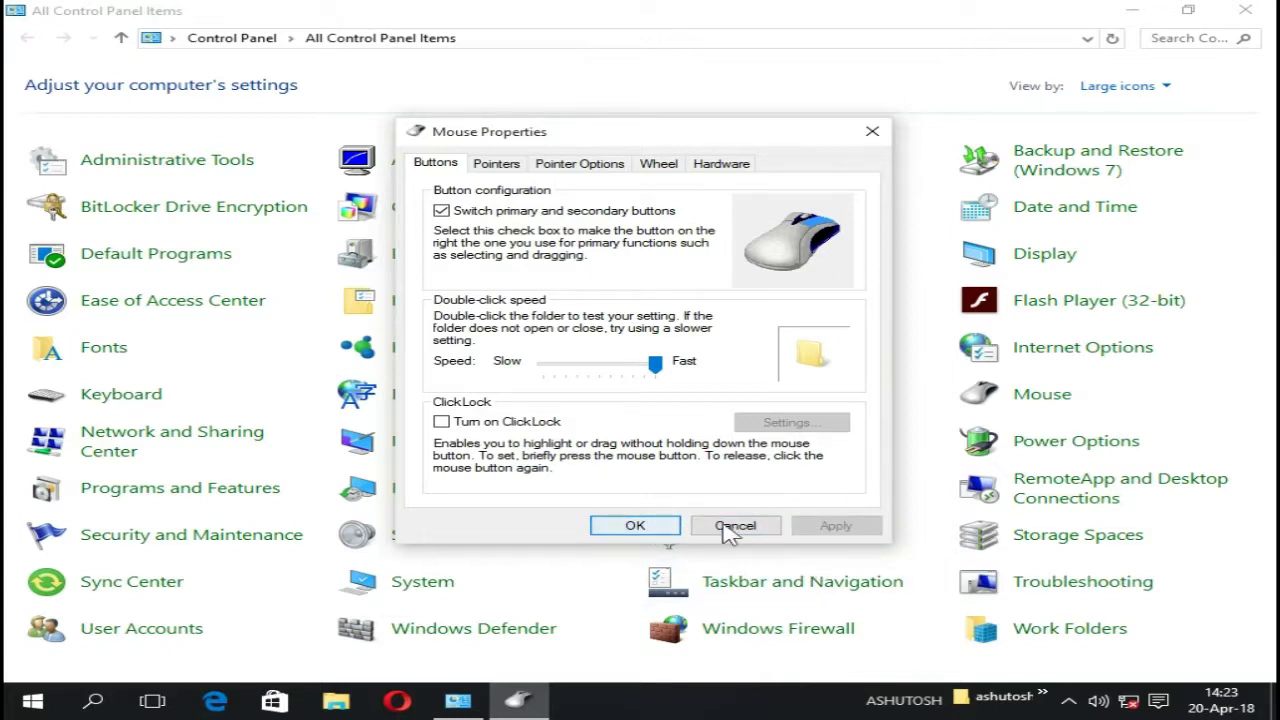
left_click(442, 213)
left_click(835, 525)
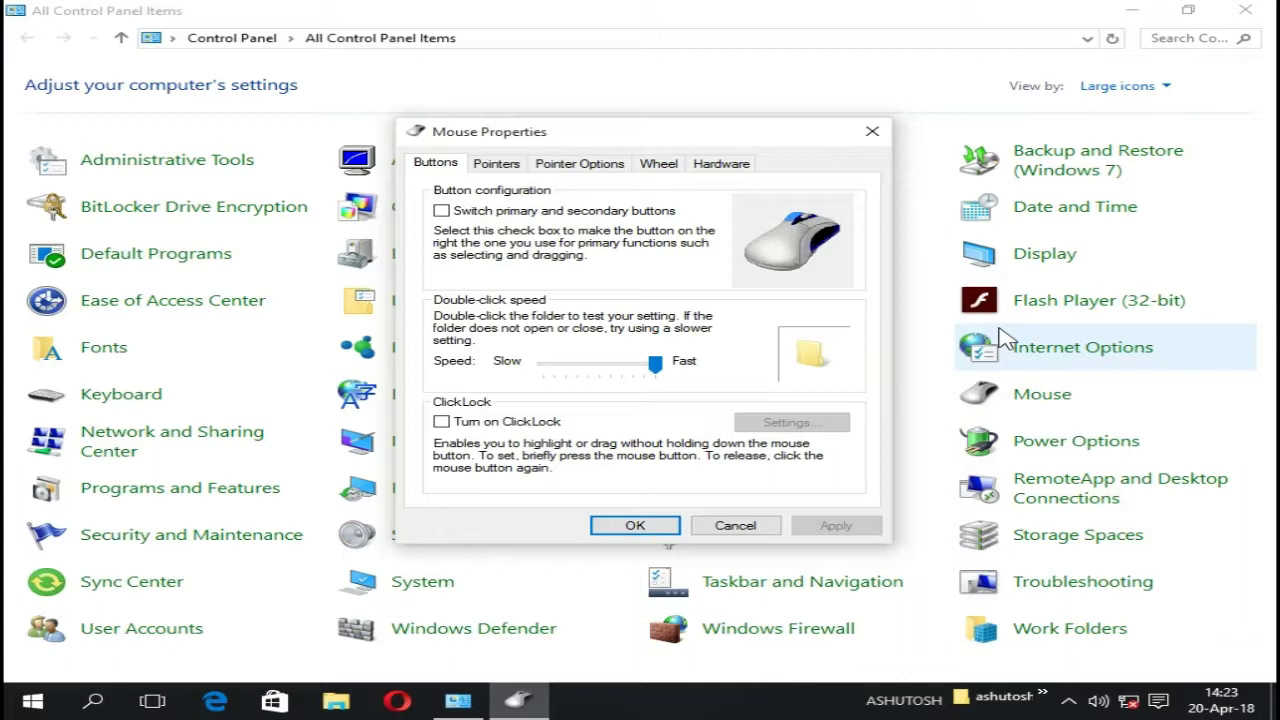
Step: Try the slow end of the double-click speed, return it to the fastest setting, and apply
left_click(650, 363)
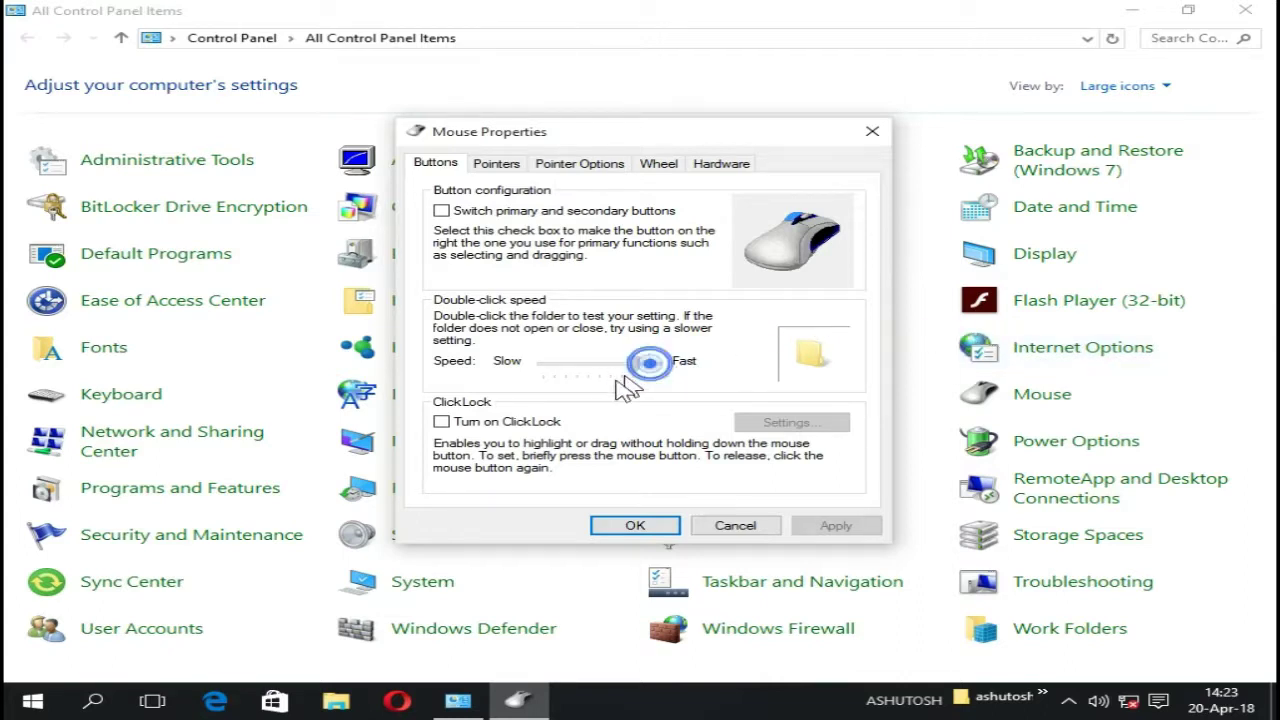
left_click_drag(625, 388, 491, 406)
left_click_drag(543, 366, 733, 370)
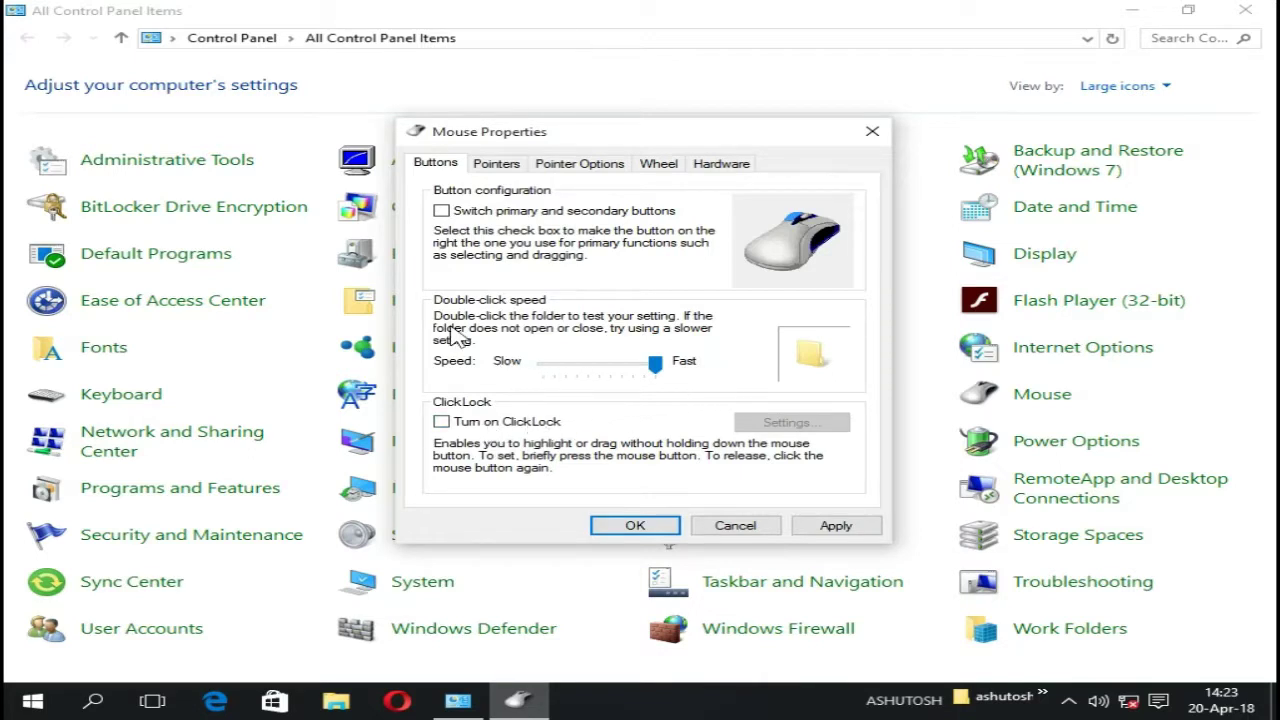
left_click(838, 526)
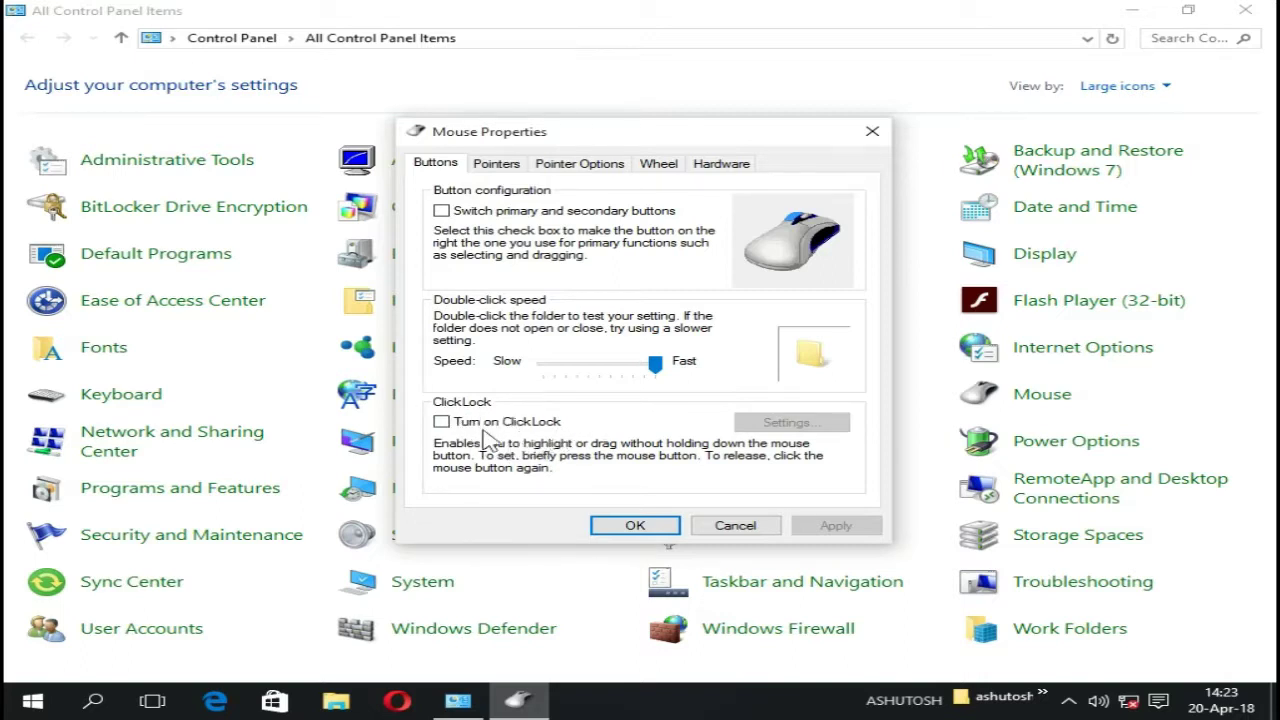
Step: Turn on ClickLock, accept its settings with the shortest hold time, and apply the change
left_click(442, 423)
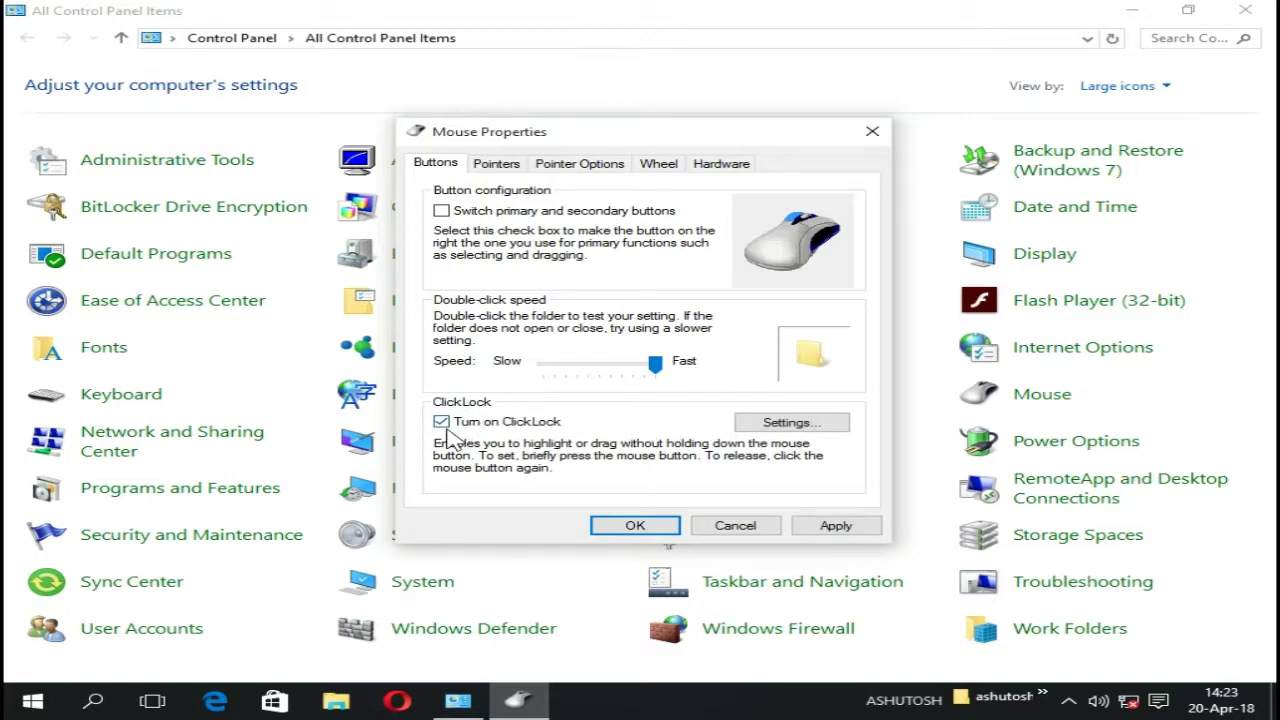
left_click(792, 423)
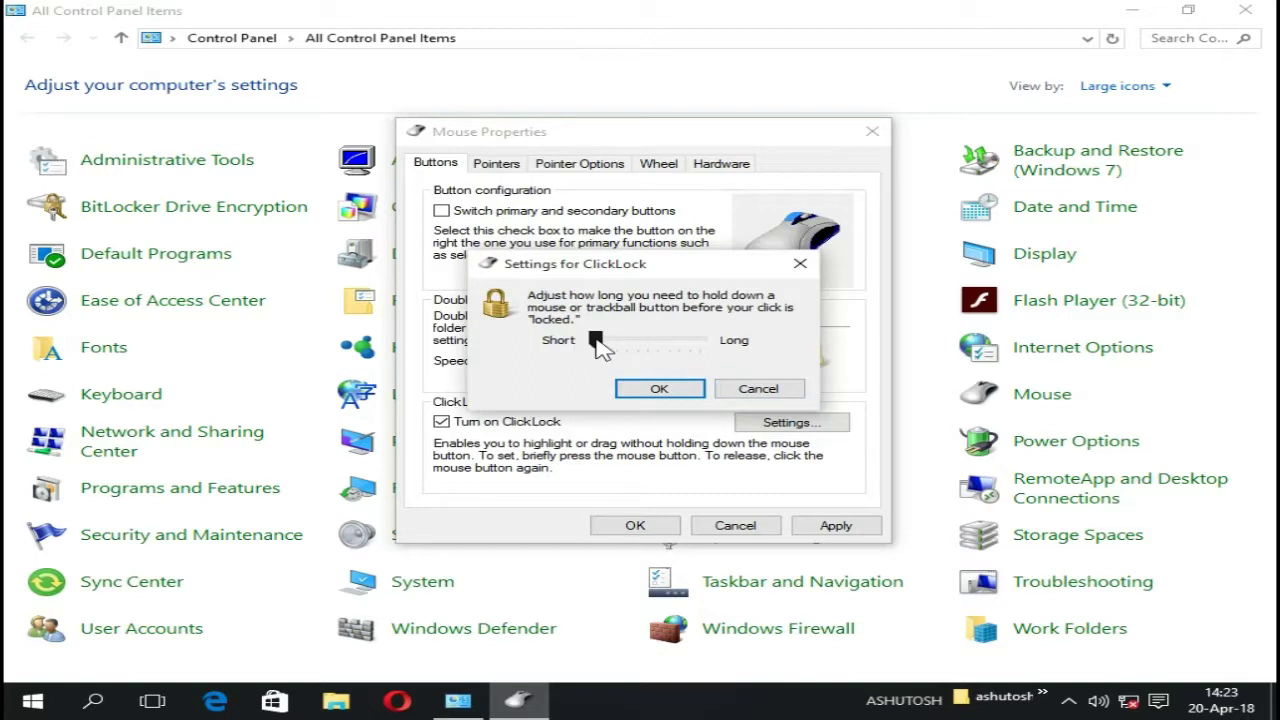
left_click(657, 392)
left_click(836, 527)
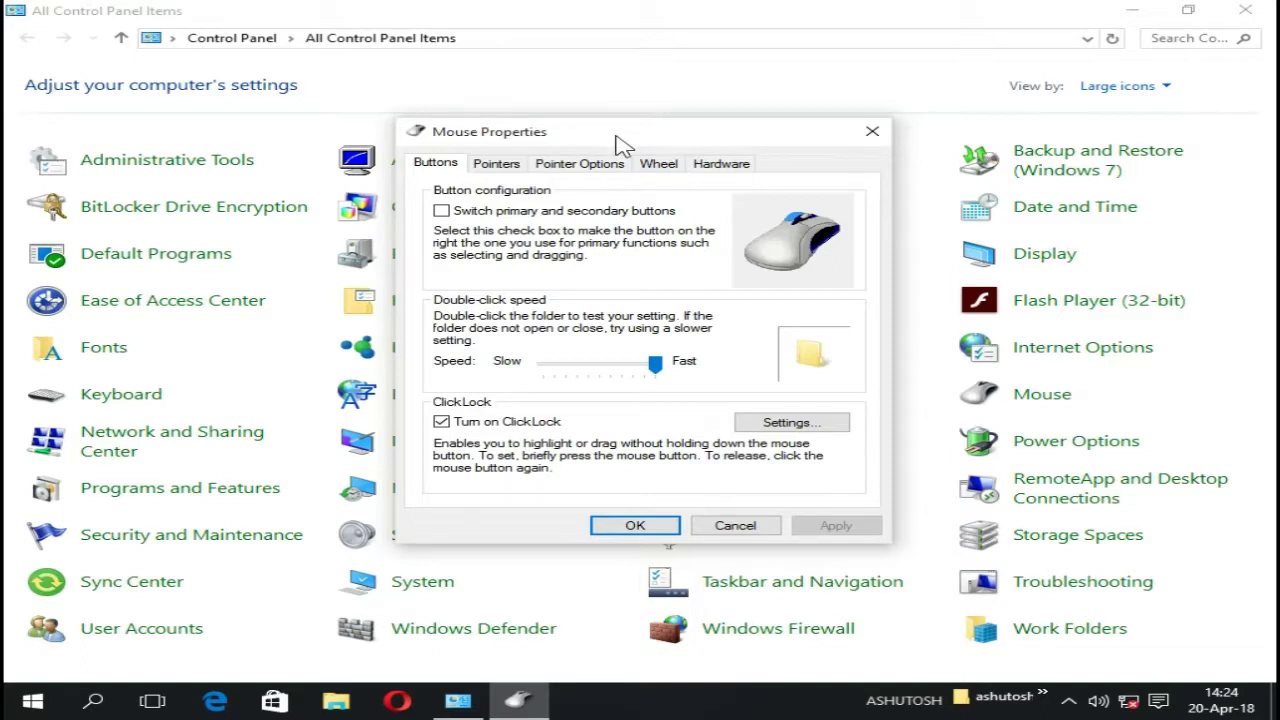
Step: Test ClickLock by moving the Mouse Properties dialog to several places on the screen
left_click_drag(620, 143, 259, 100)
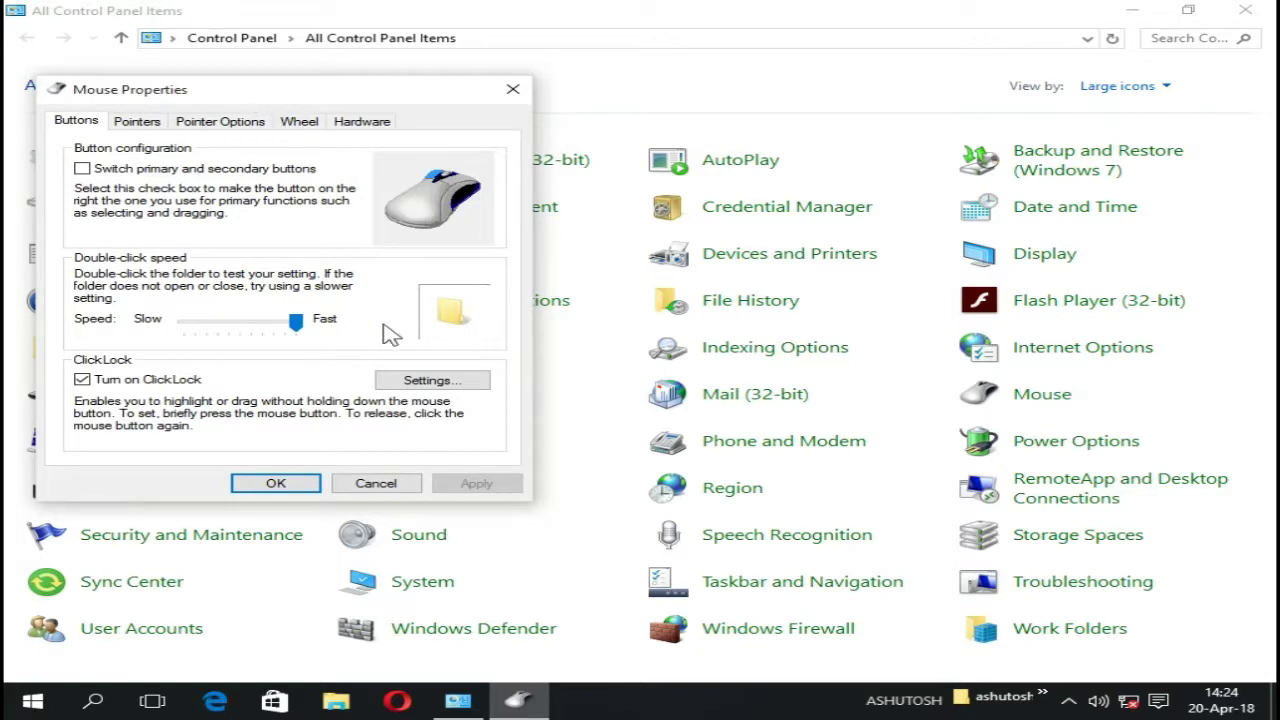
left_click_drag(271, 94, 1015, 69)
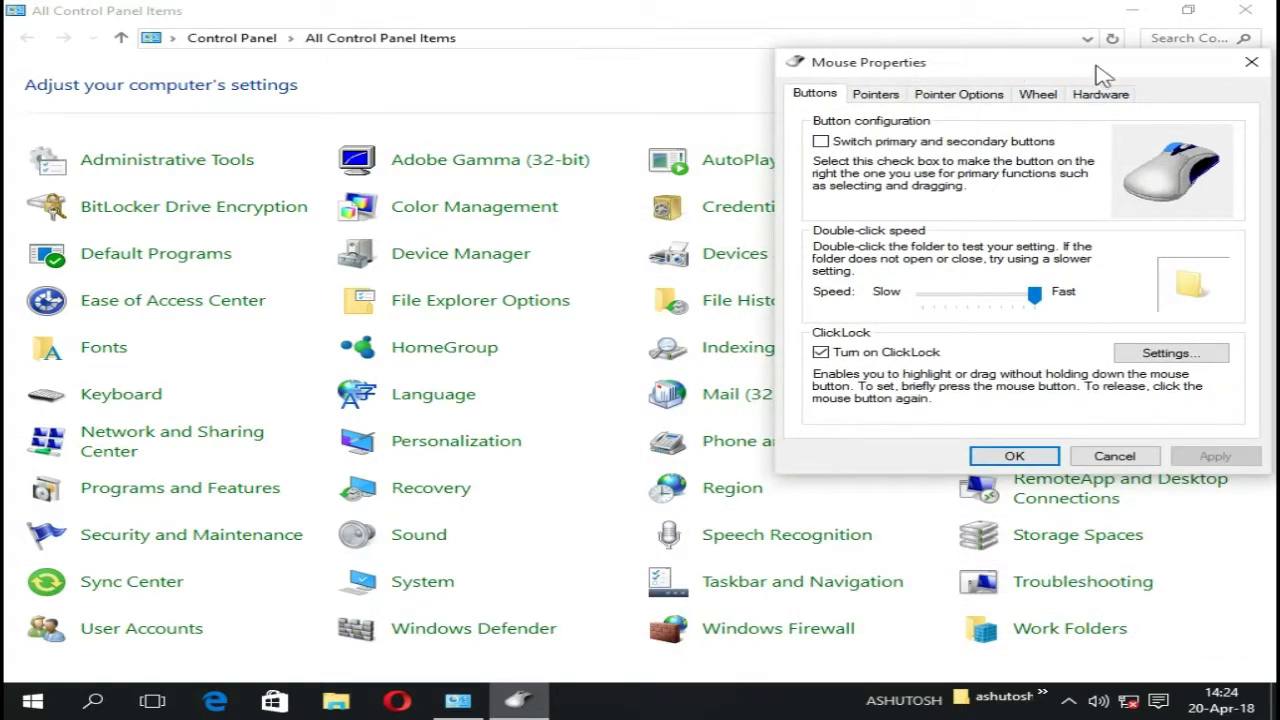
left_click_drag(1097, 69, 495, 247)
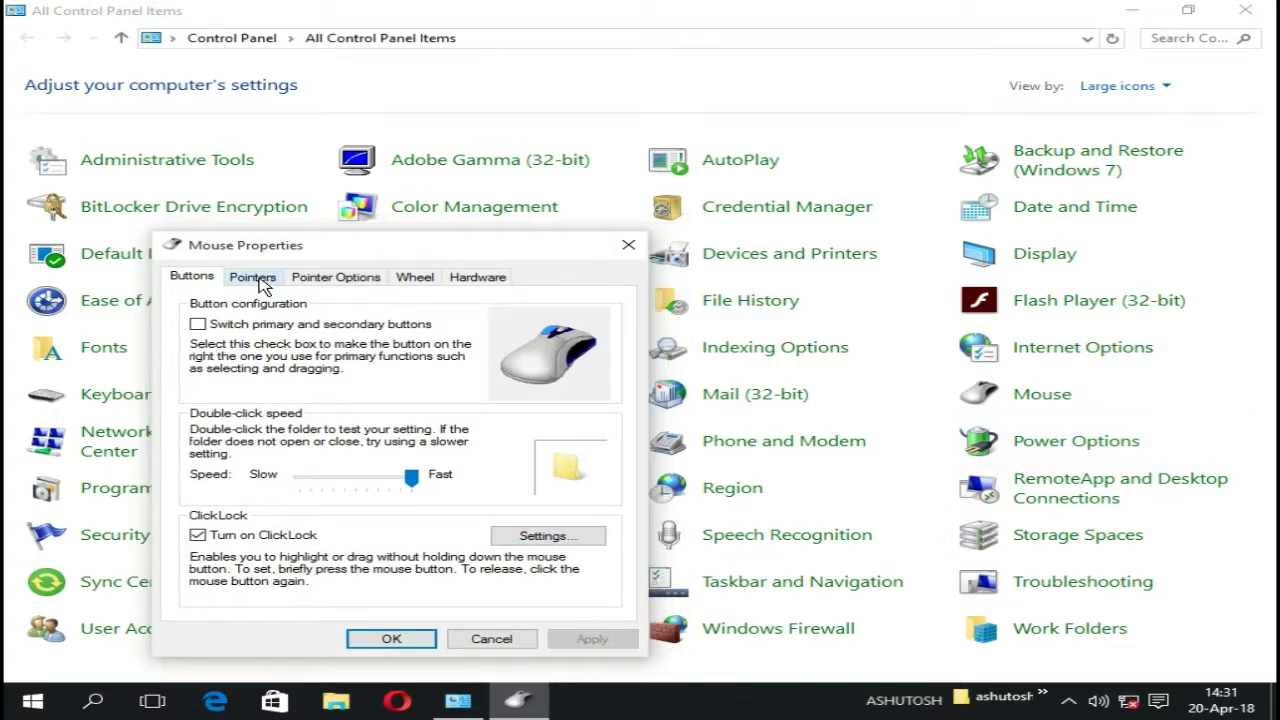
Step: Set the pointer scheme to Windows Black (extra large) and apply it
left_click(257, 280)
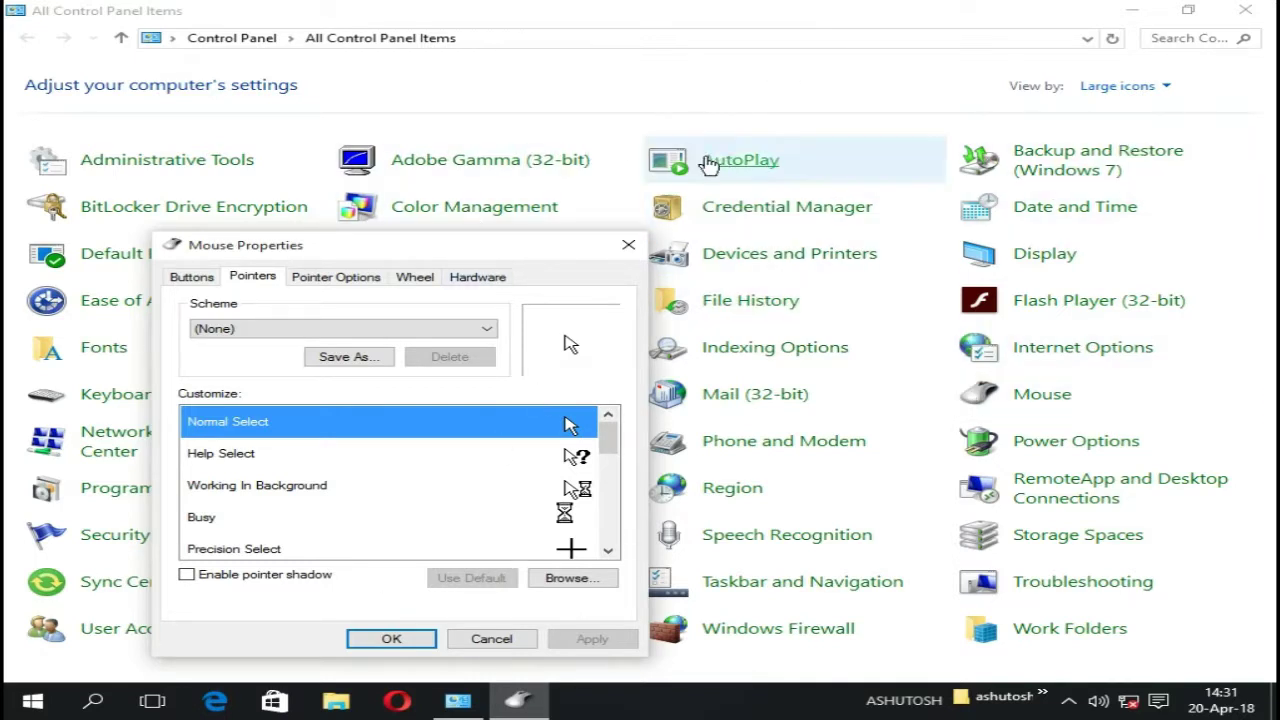
left_click(391, 337)
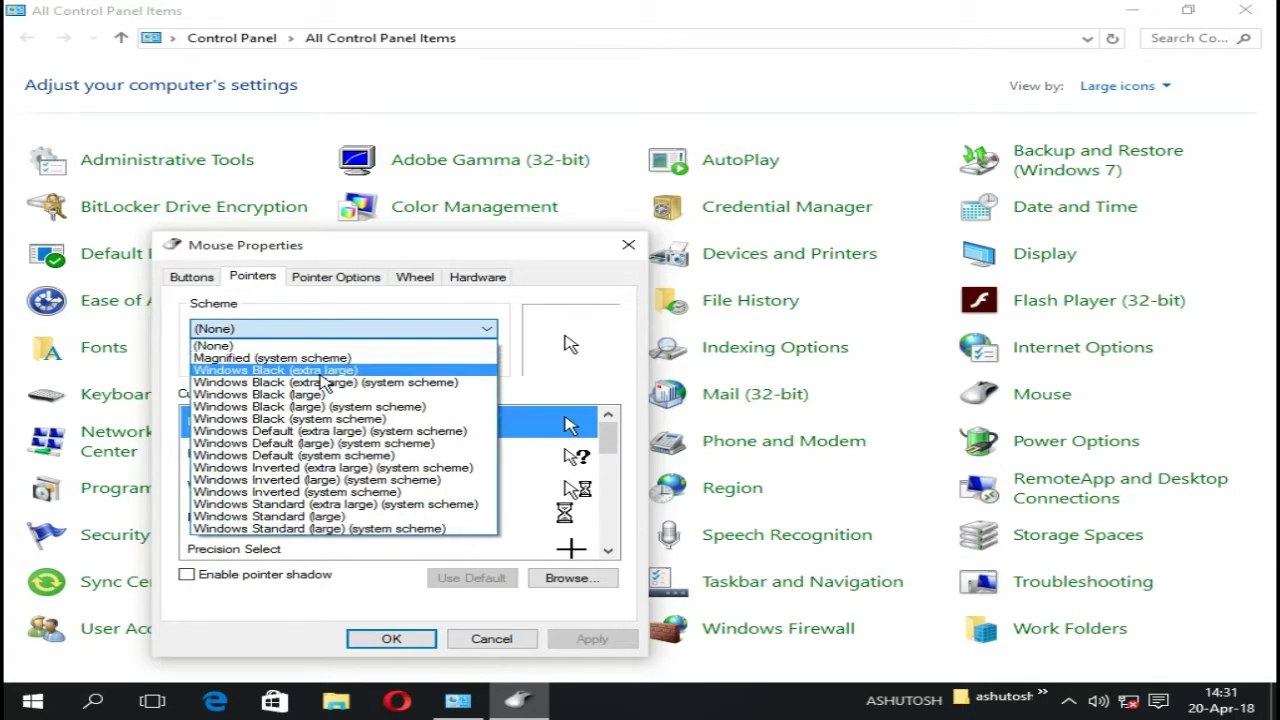
left_click(323, 372)
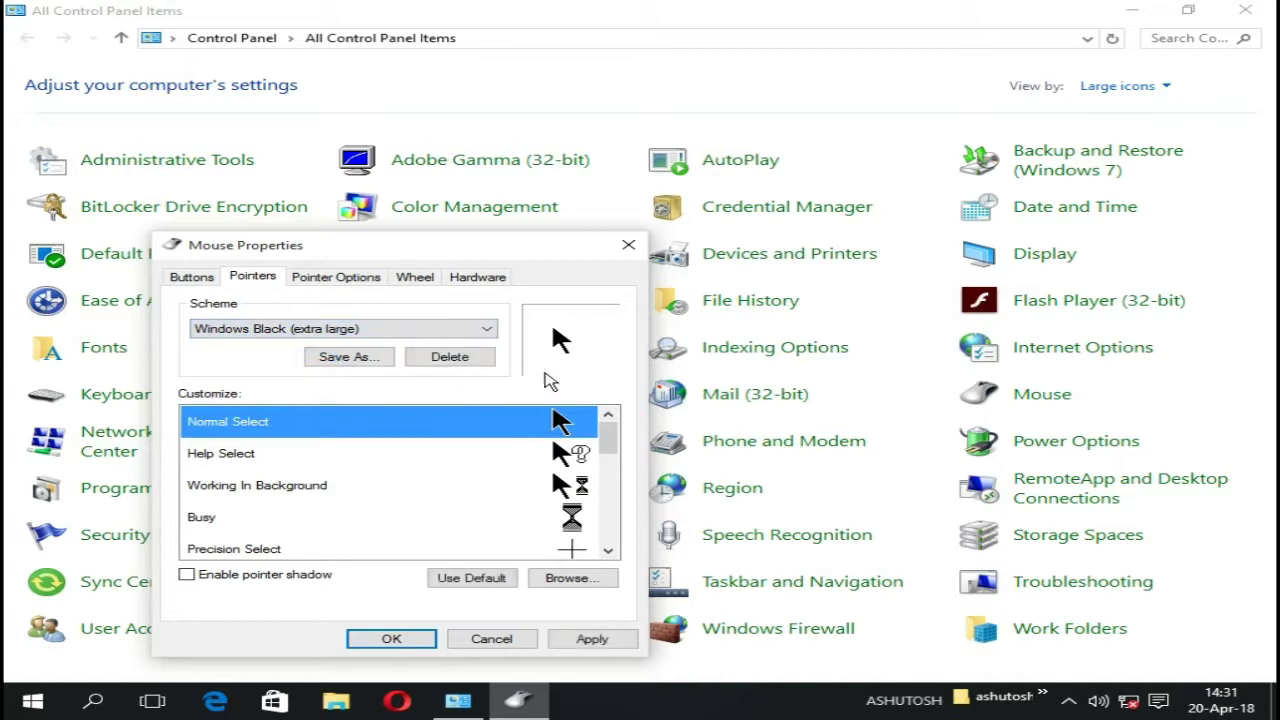
left_click(552, 423)
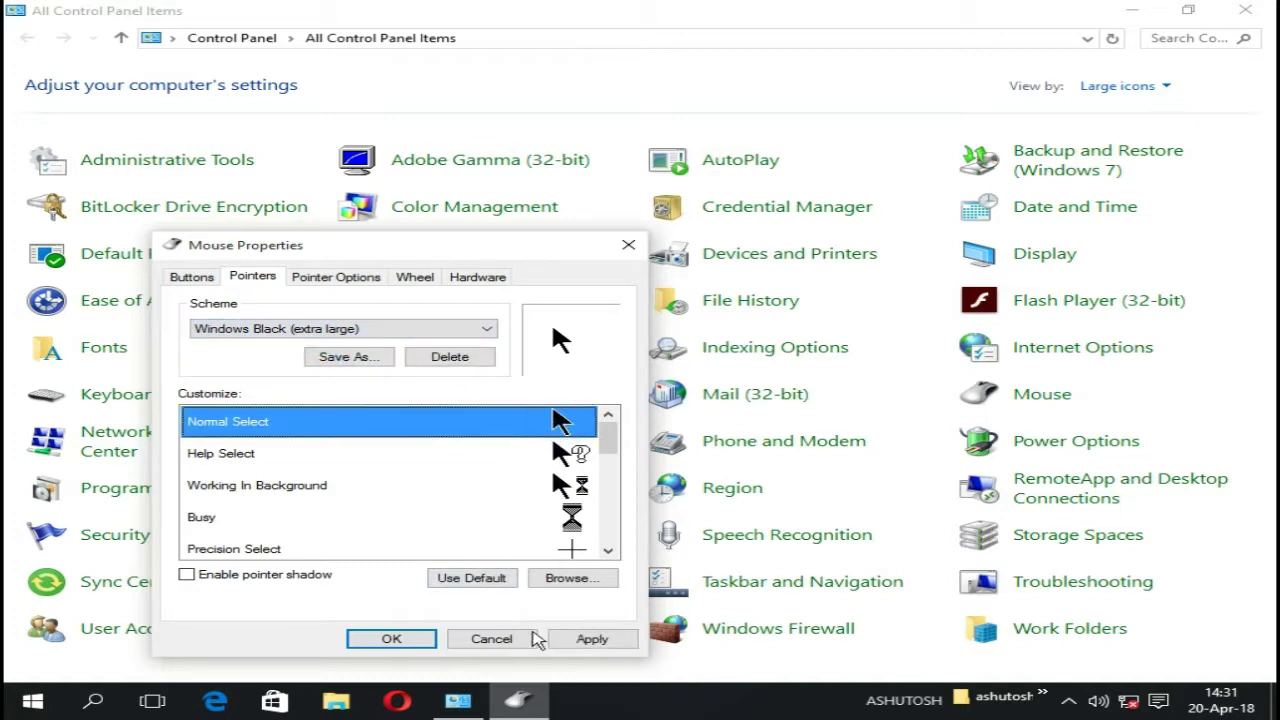
left_click(595, 639)
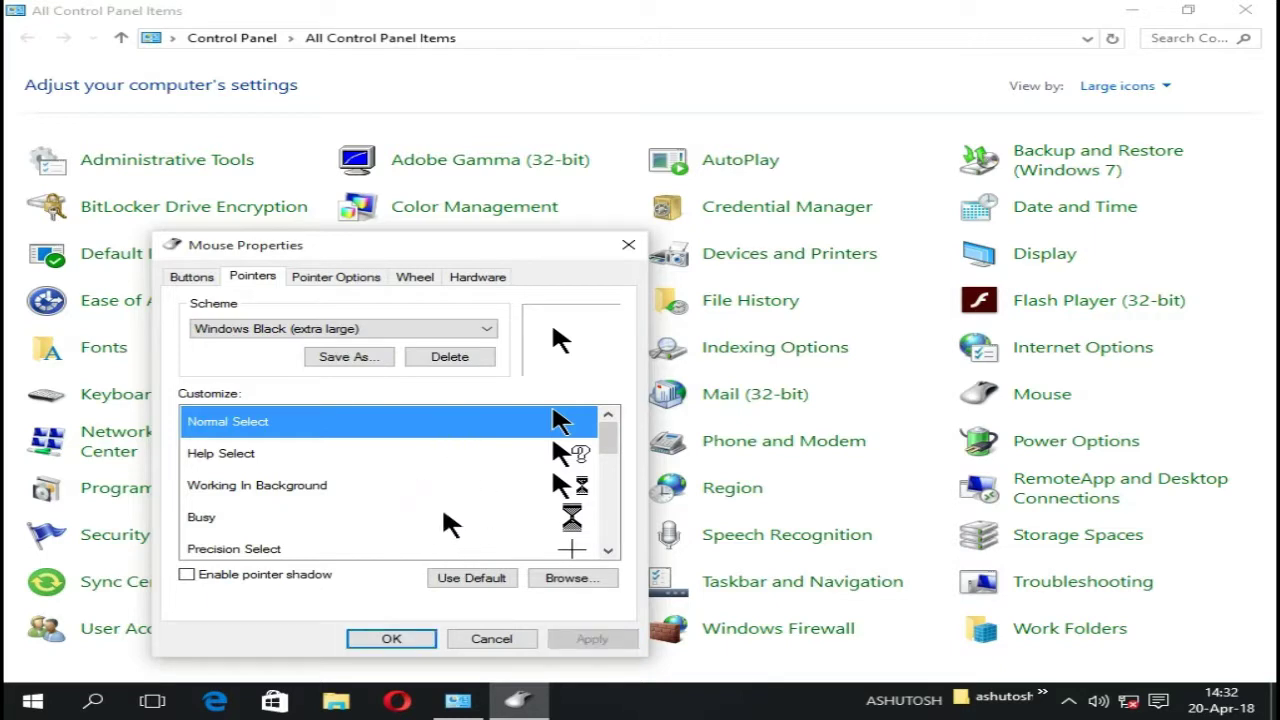
Step: Preview the Windows Inverted (large), Windows Standard (extra large), Windows Inverted and Windows Standard (large) pointer schemes
left_click(394, 331)
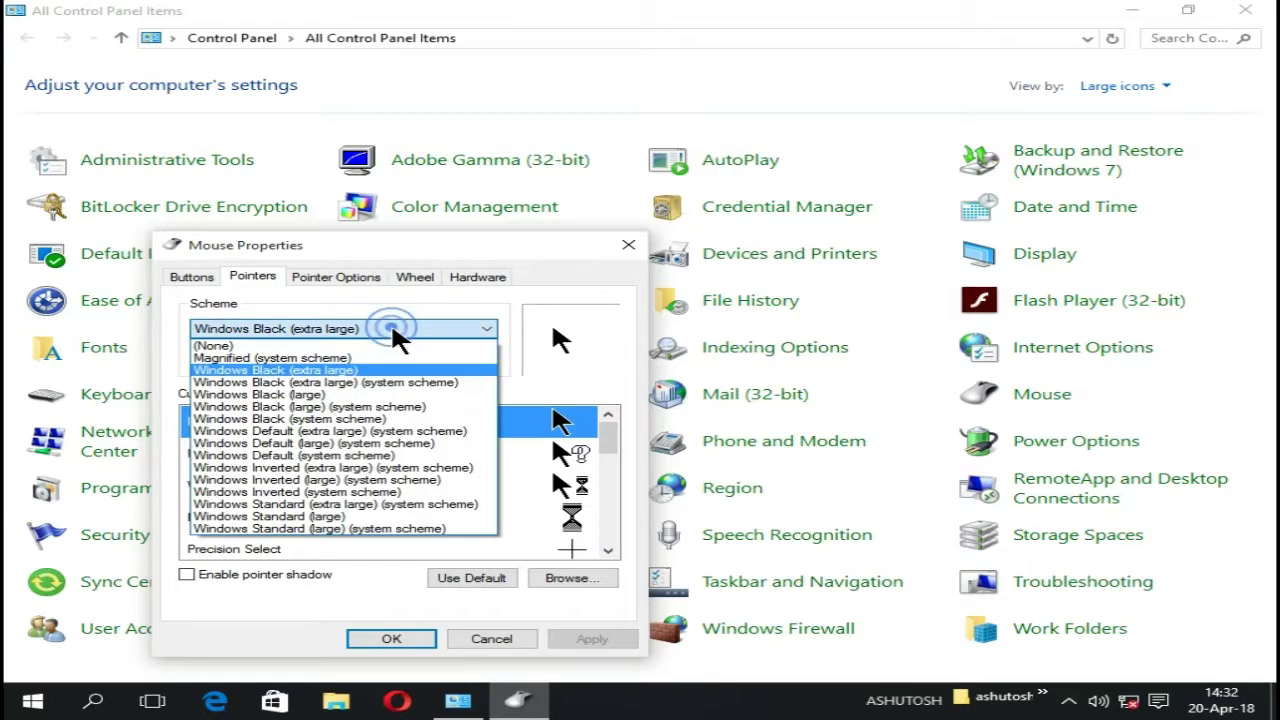
left_click(529, 551)
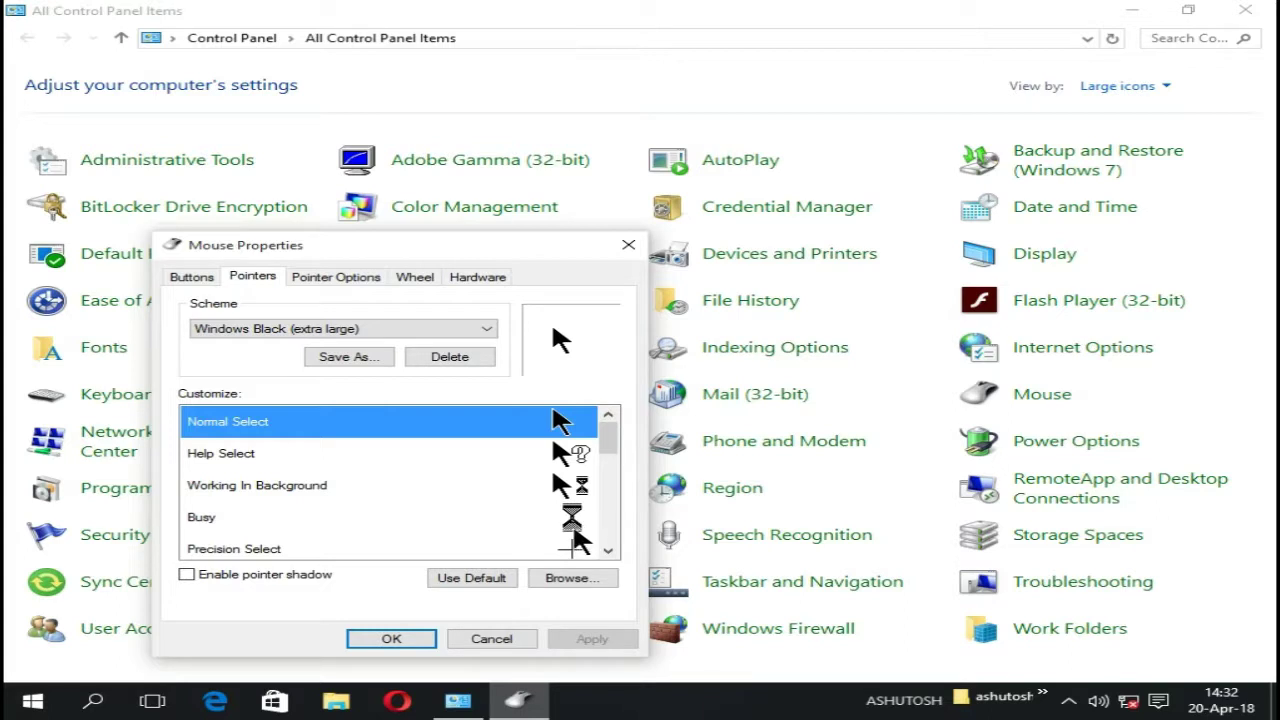
left_click(446, 330)
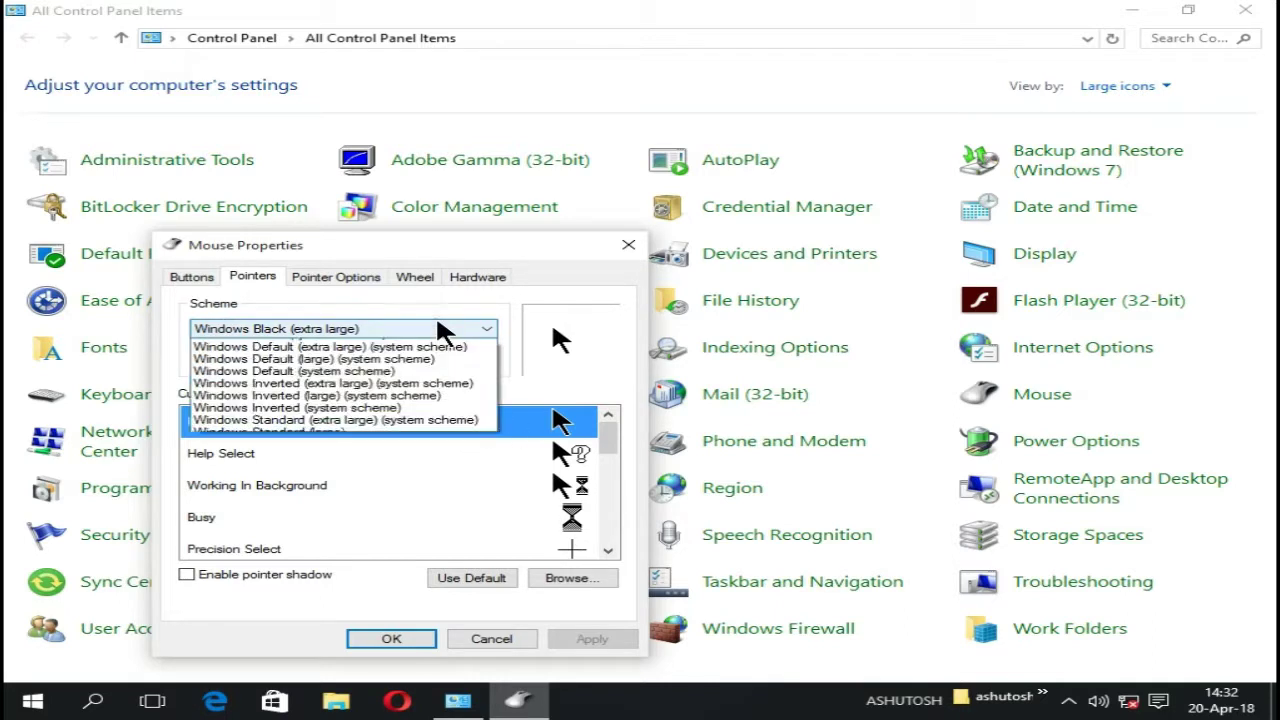
left_click(386, 480)
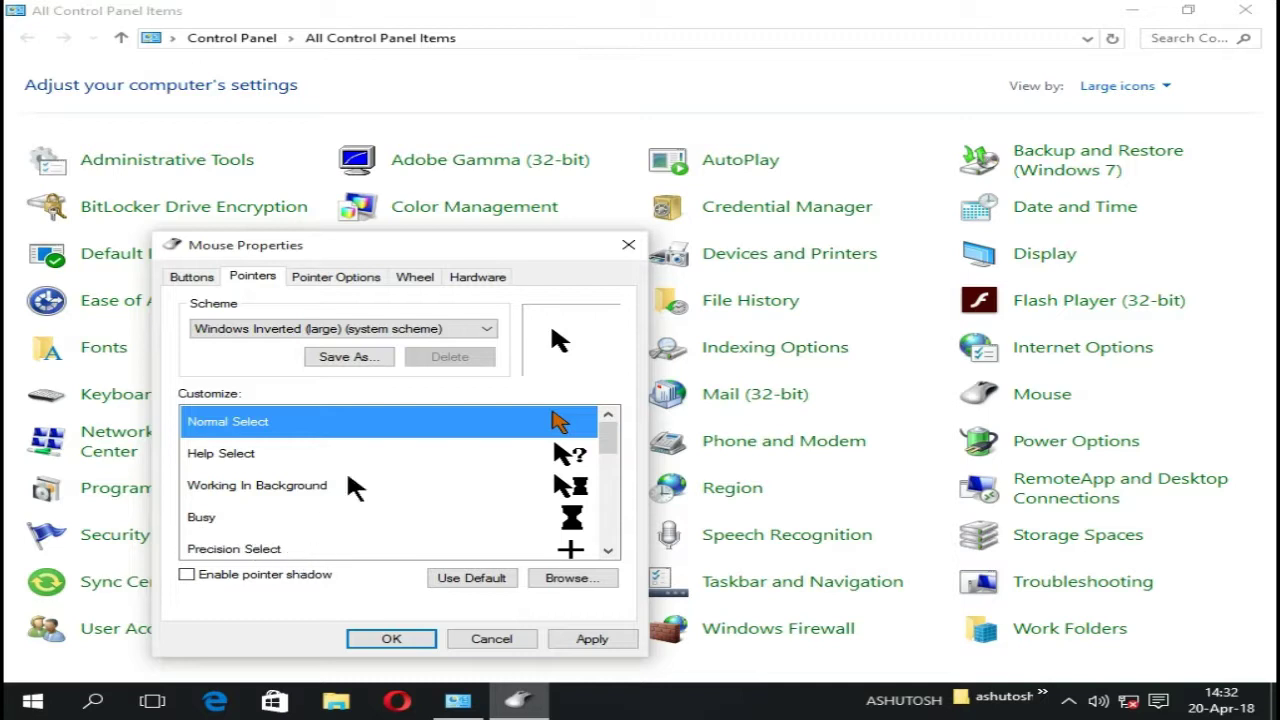
left_click(397, 335)
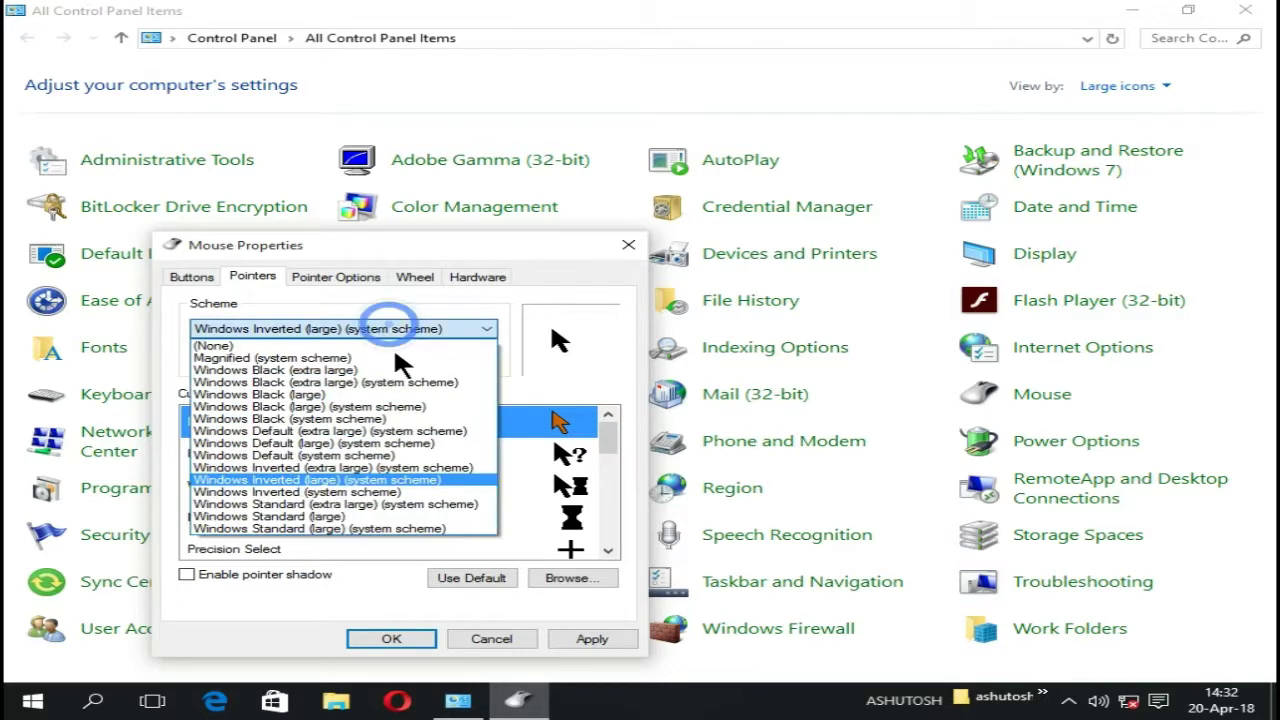
left_click(357, 502)
left_click(400, 329)
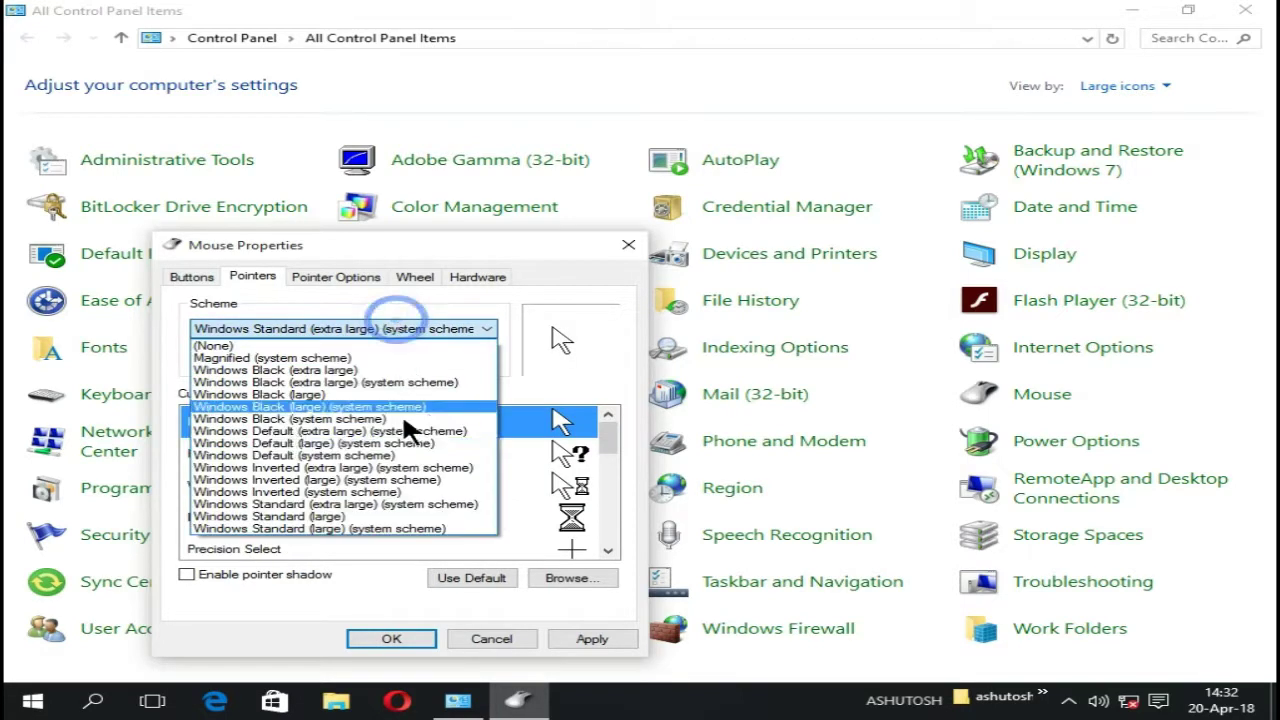
left_click(401, 492)
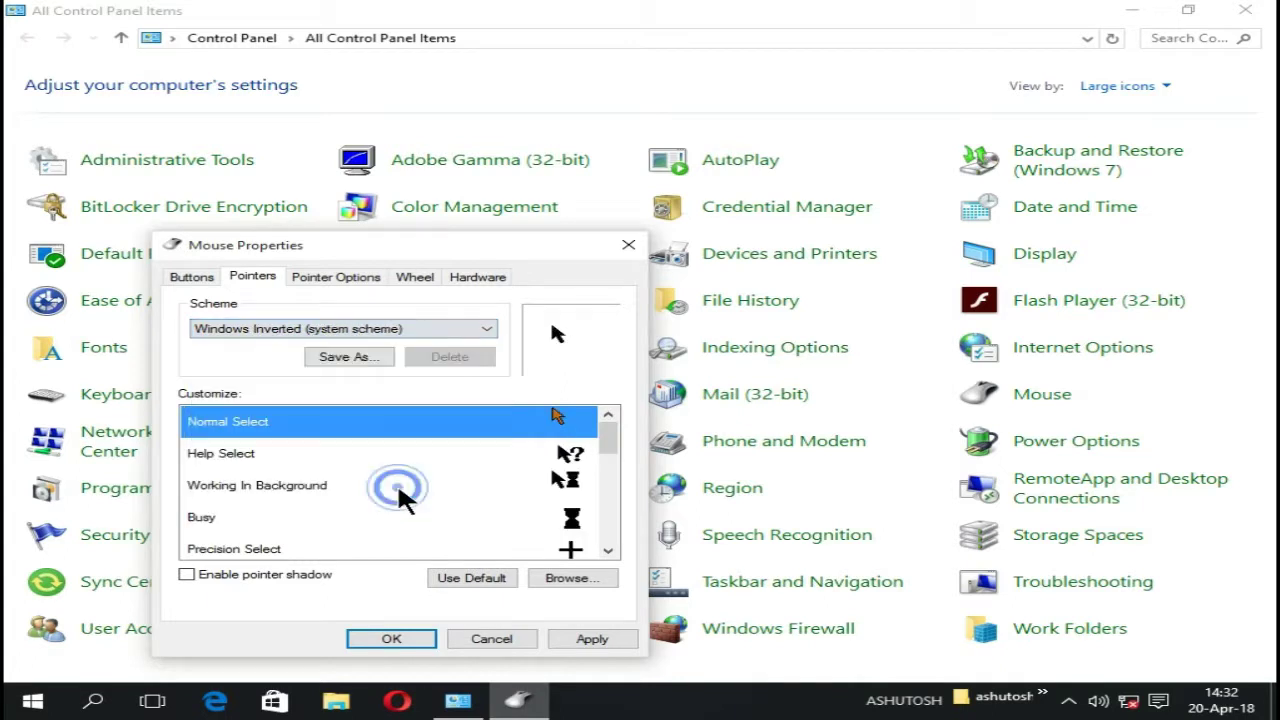
left_click(425, 331)
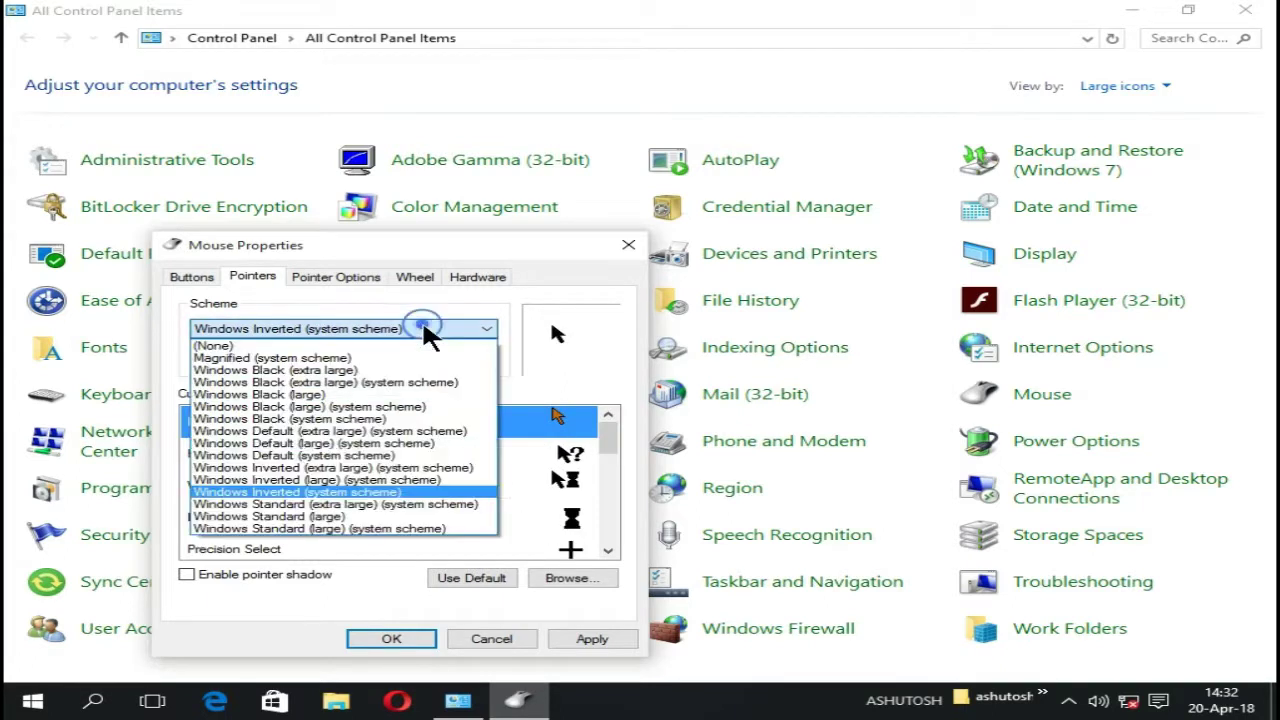
left_click(349, 516)
Step: Choose the Windows Default (system scheme) pointer scheme and select its Busy pointer for preview
left_click(462, 318)
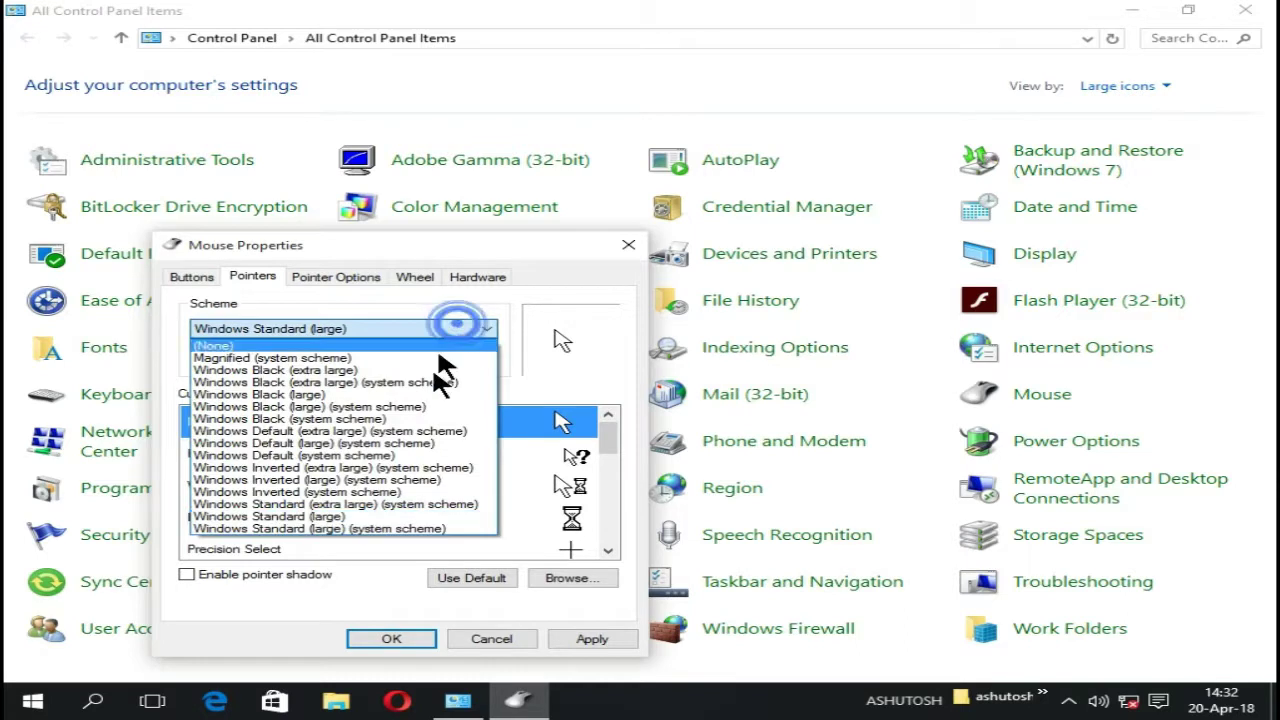
left_click(411, 470)
scroll(432, 328, "up", 3)
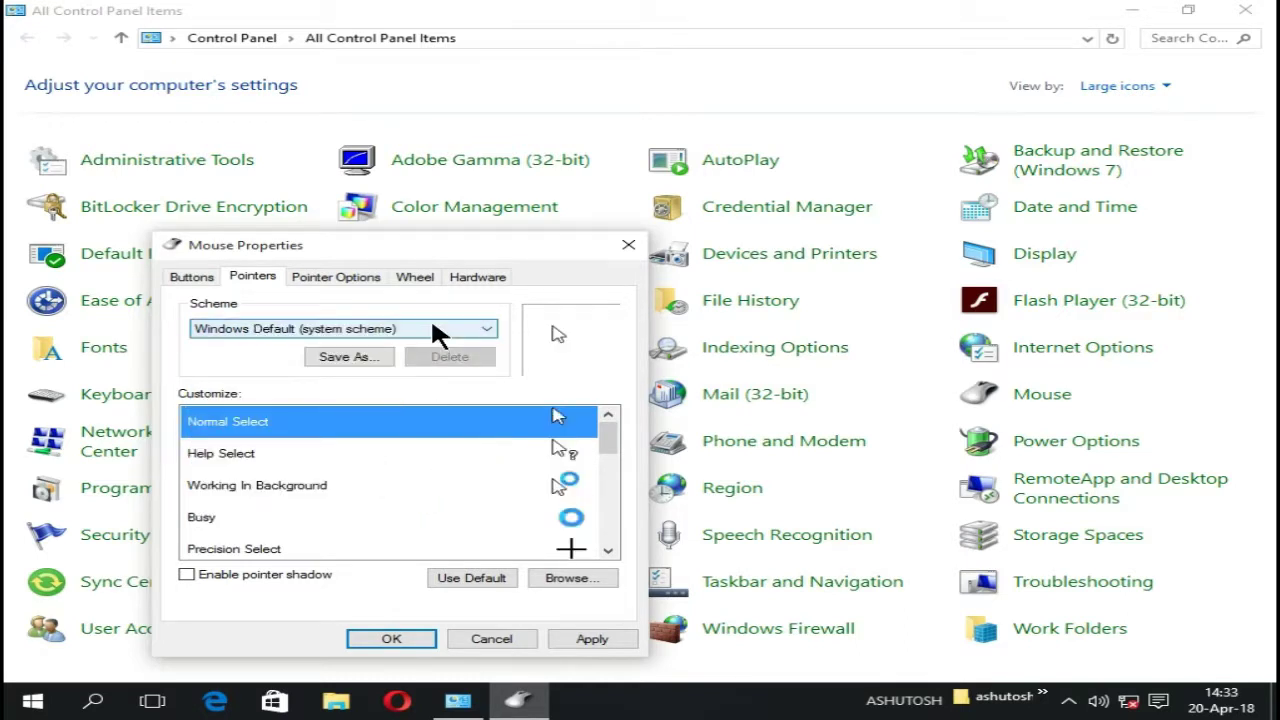
left_click(432, 325)
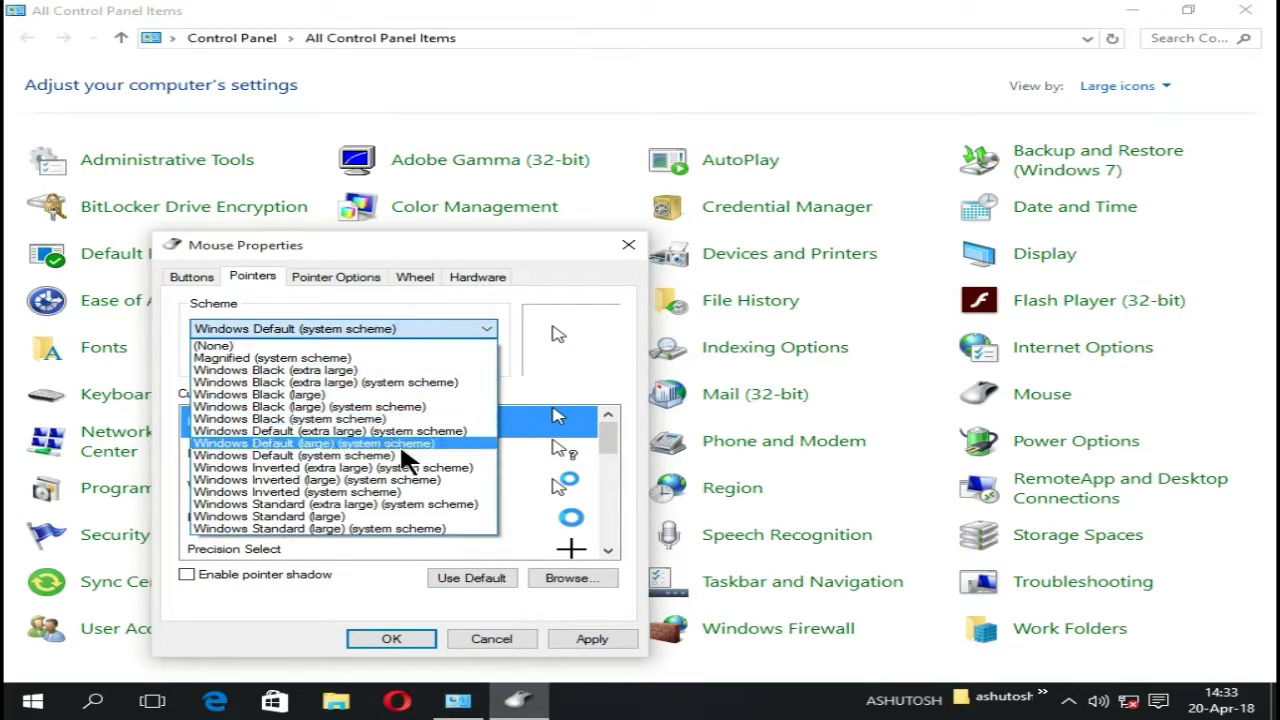
left_click(405, 456)
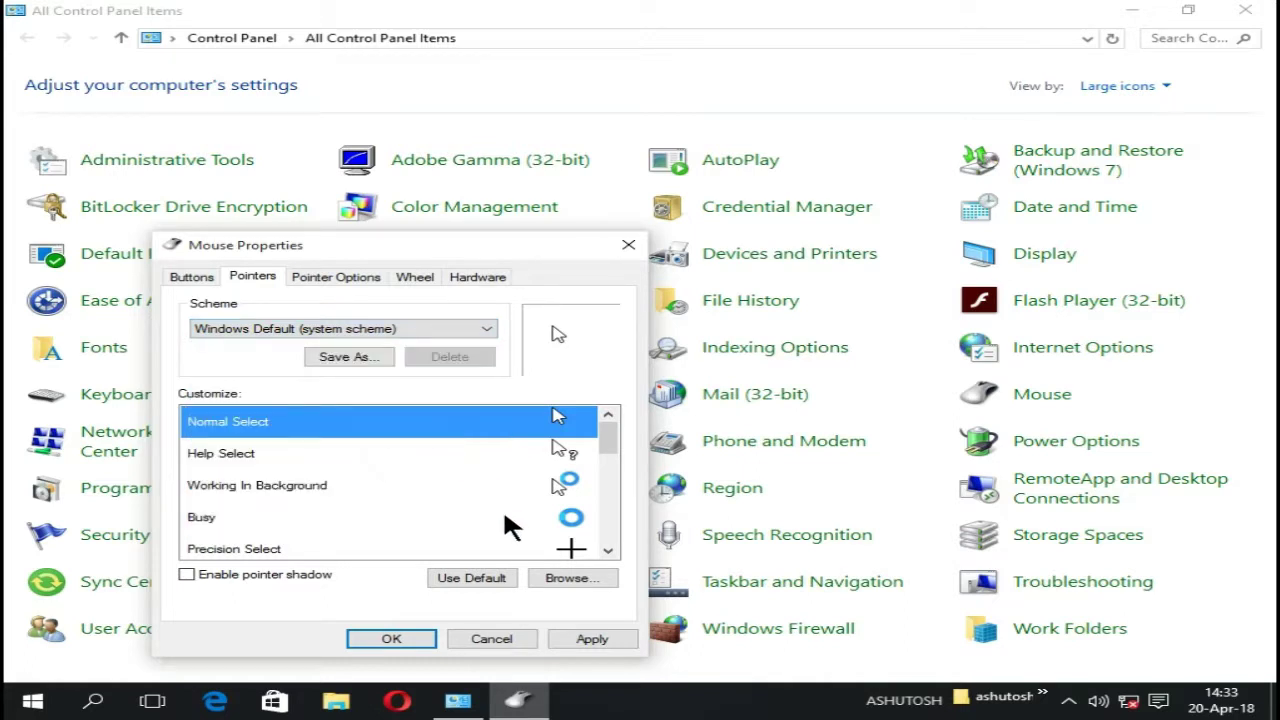
left_click(574, 526)
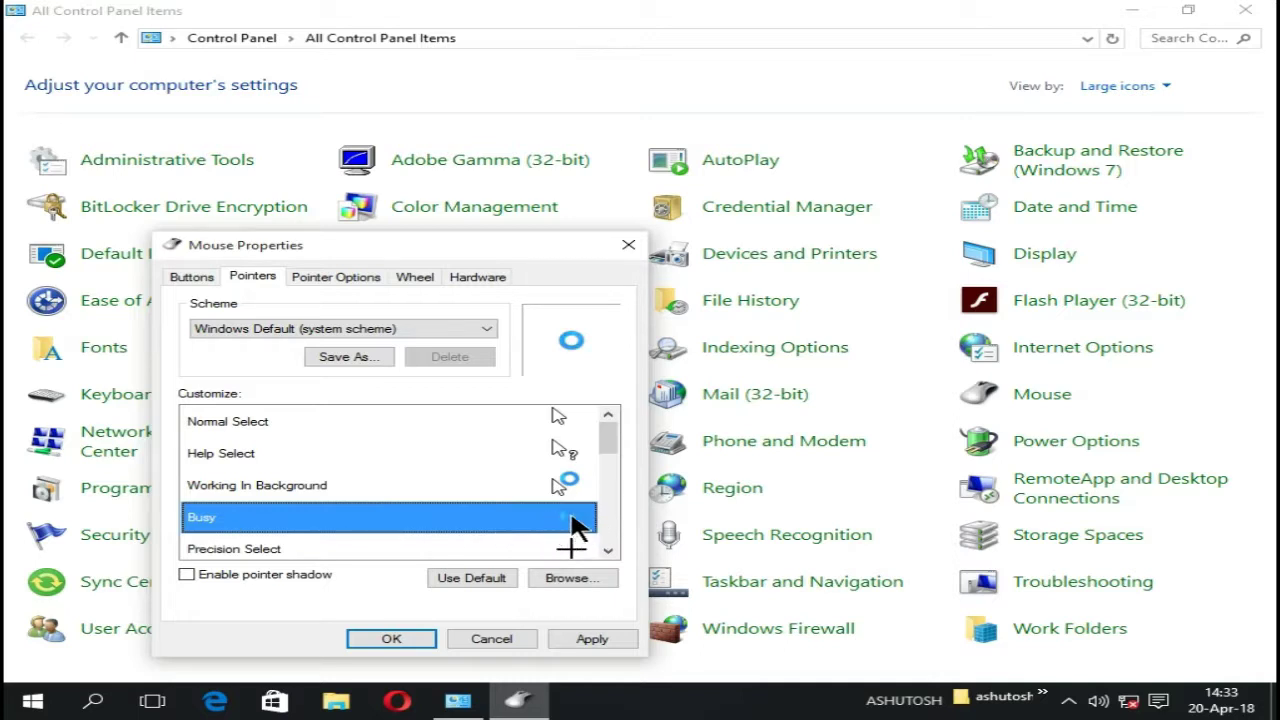
Step: Apply the Windows Default pointer scheme, enable the pointer shadow and apply that too
left_click(608, 634)
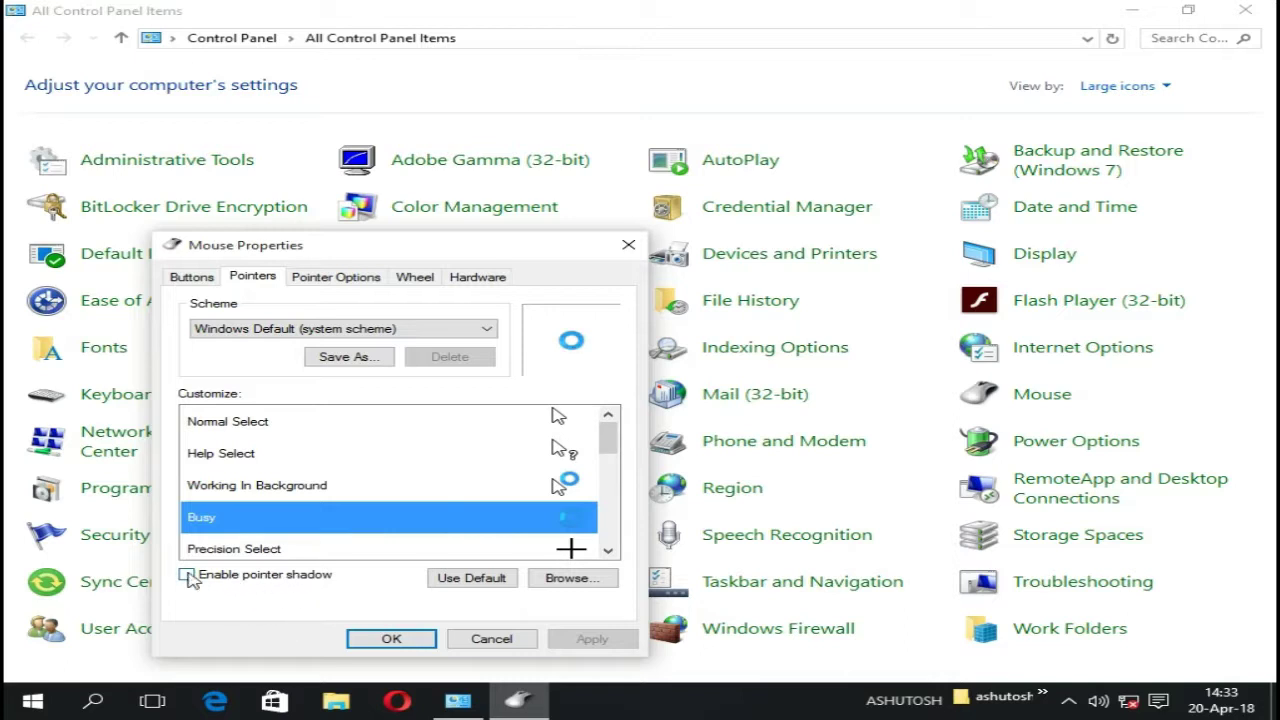
left_click(187, 576)
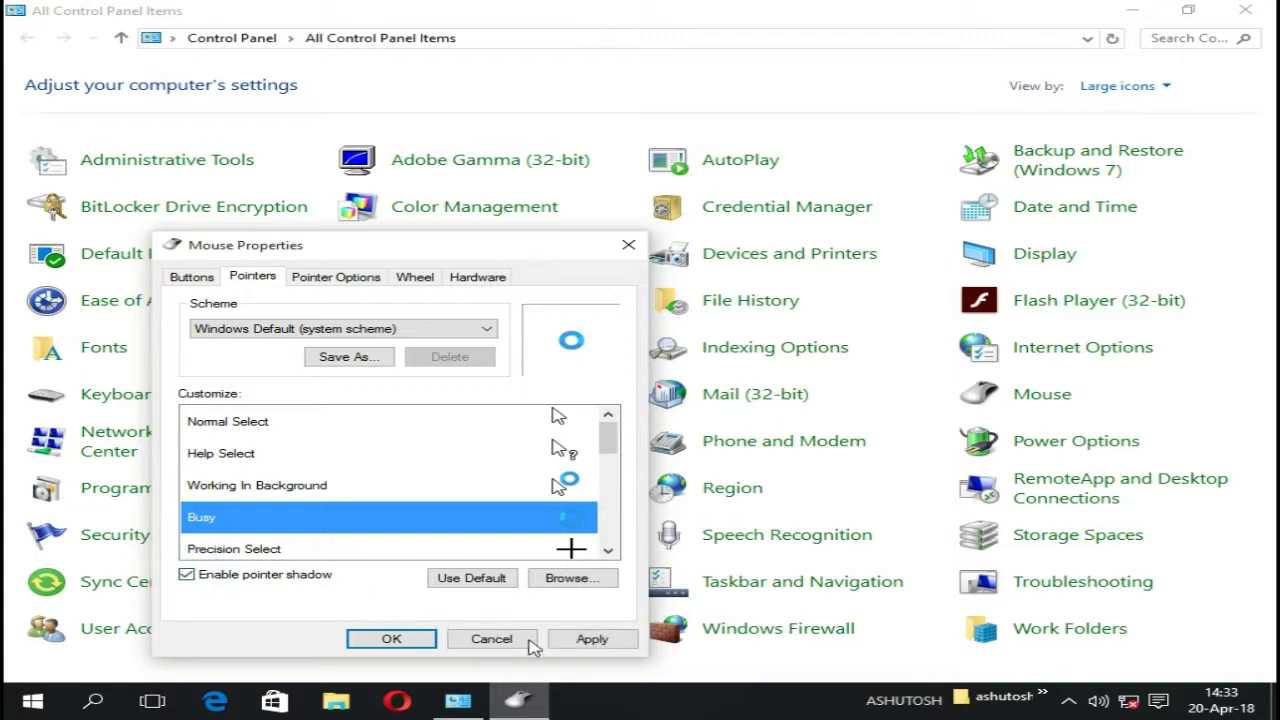
left_click(586, 639)
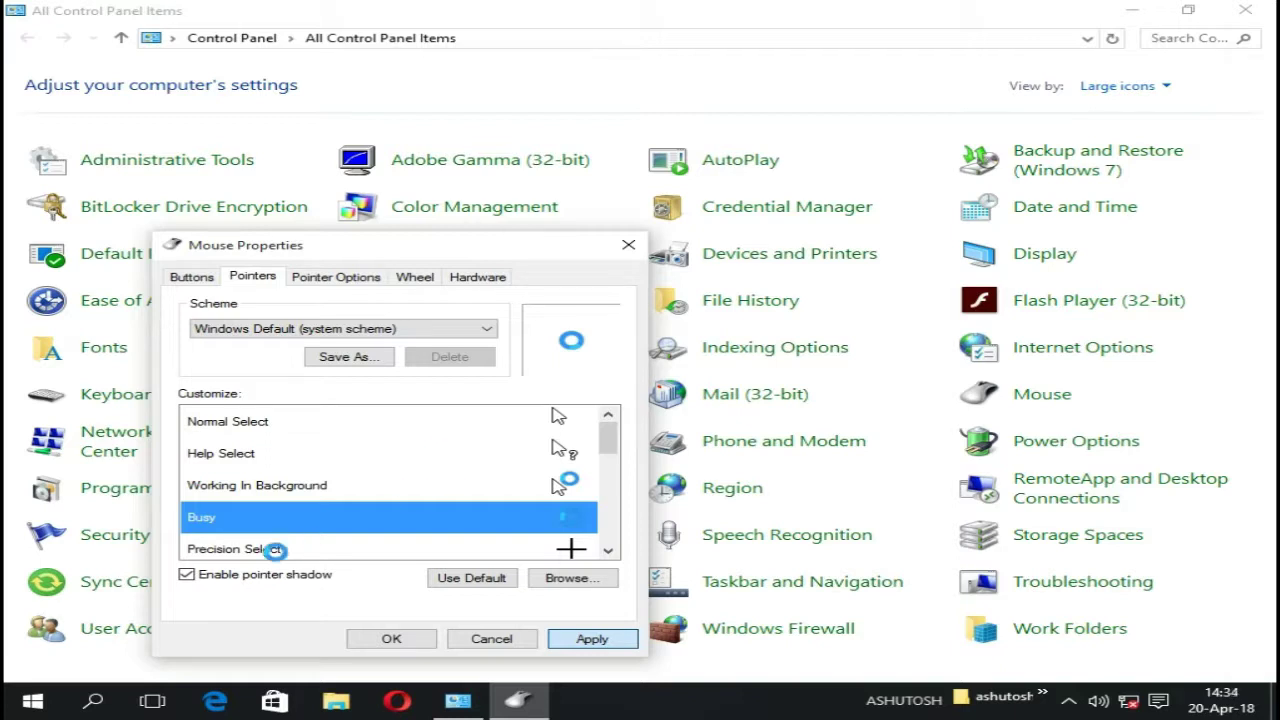
key("Return")
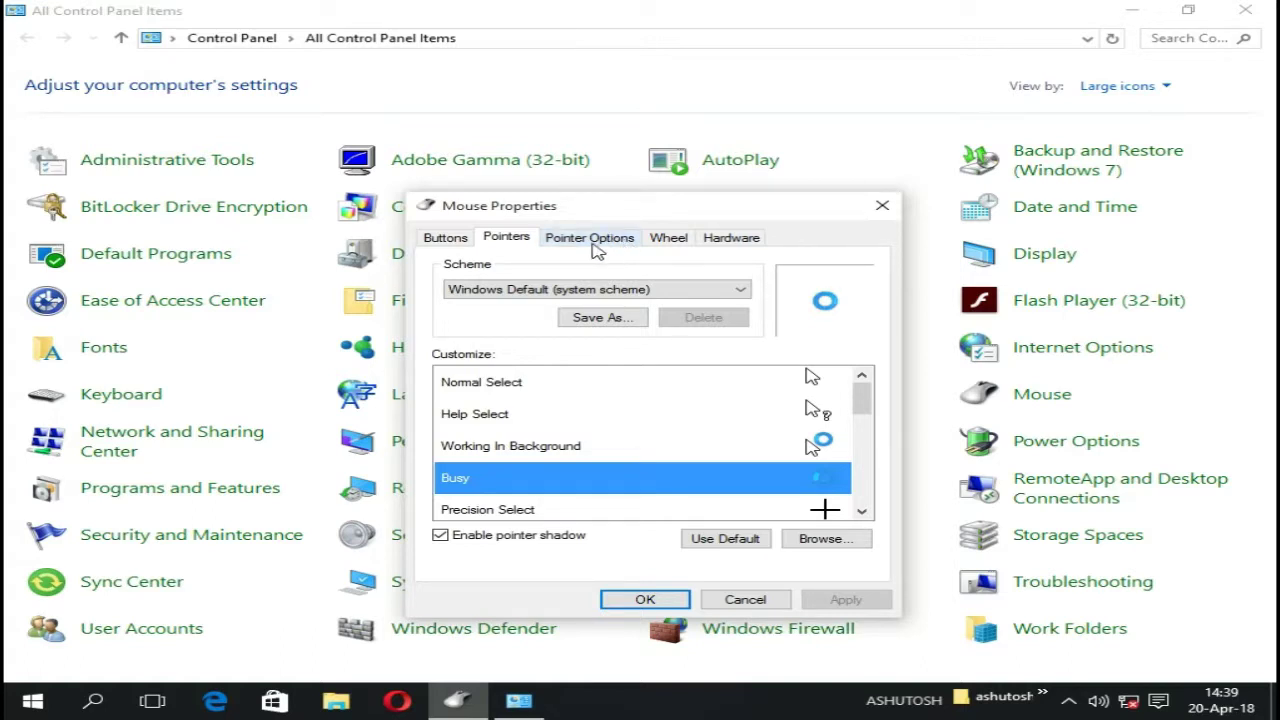
Step: Try the slowest pointer speed in the pointer motion settings and return it to the fastest
left_click(592, 240)
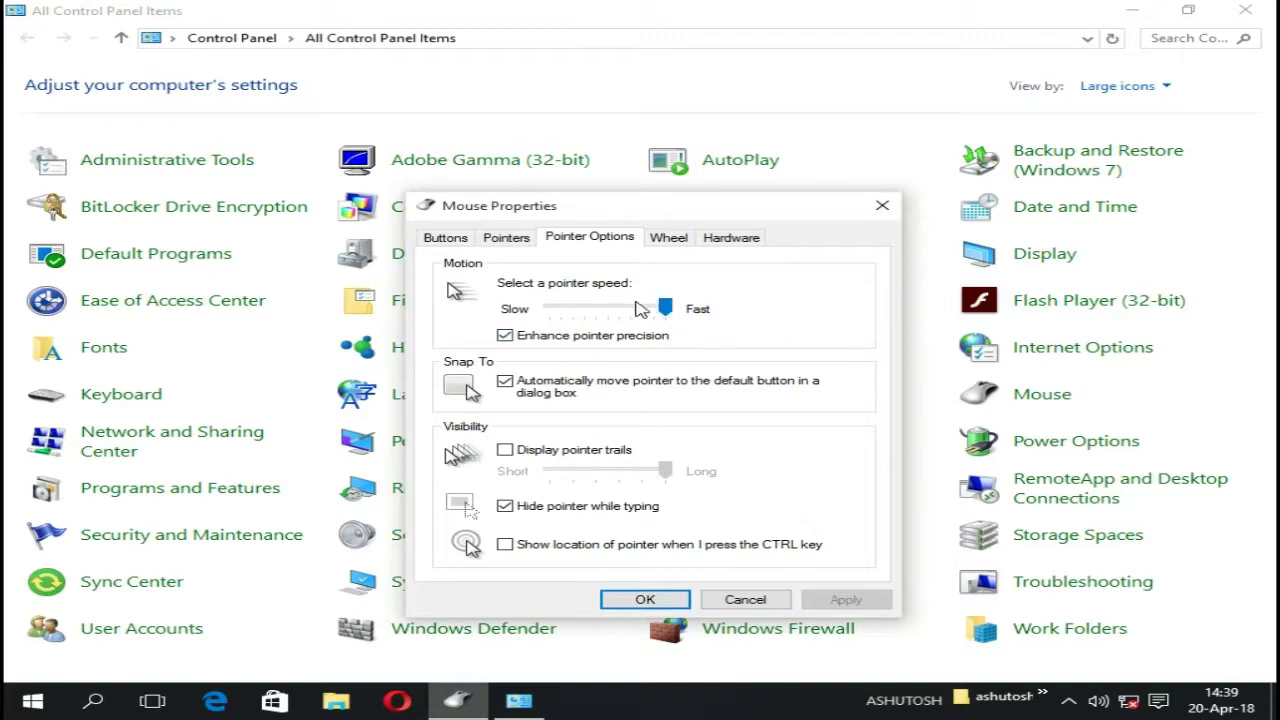
left_click_drag(670, 316, 528, 338)
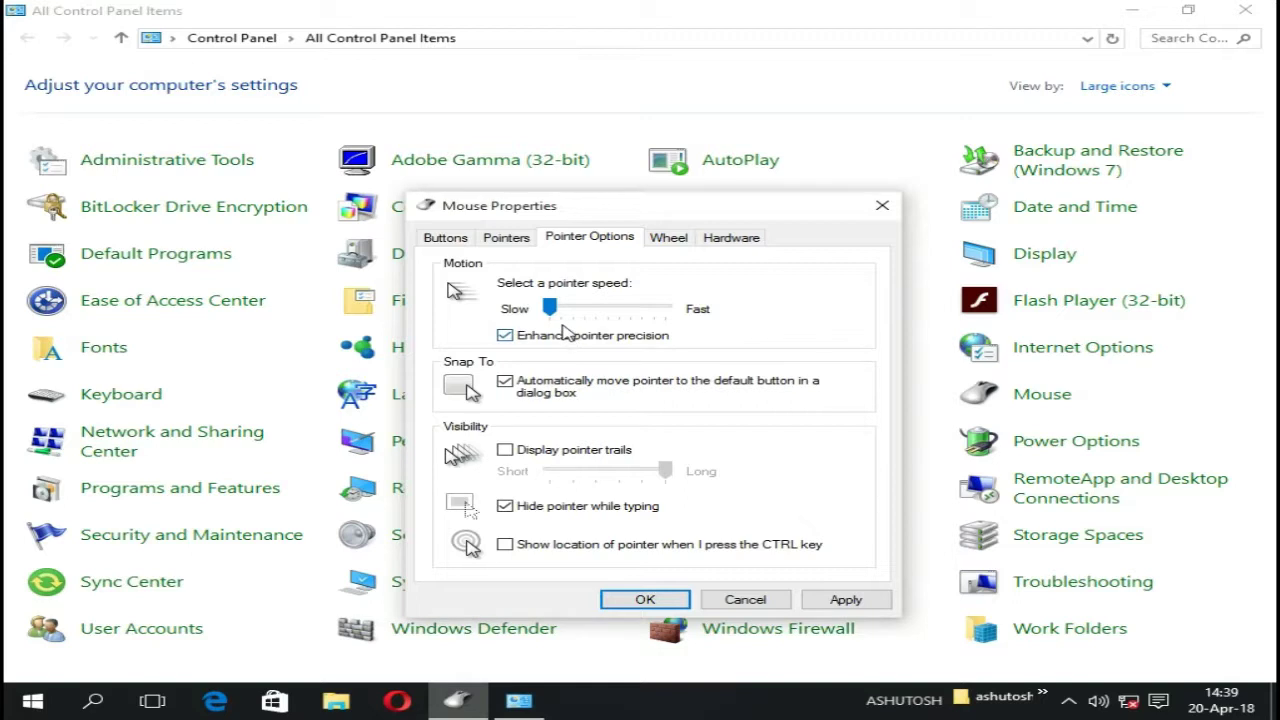
left_click_drag(554, 310, 677, 316)
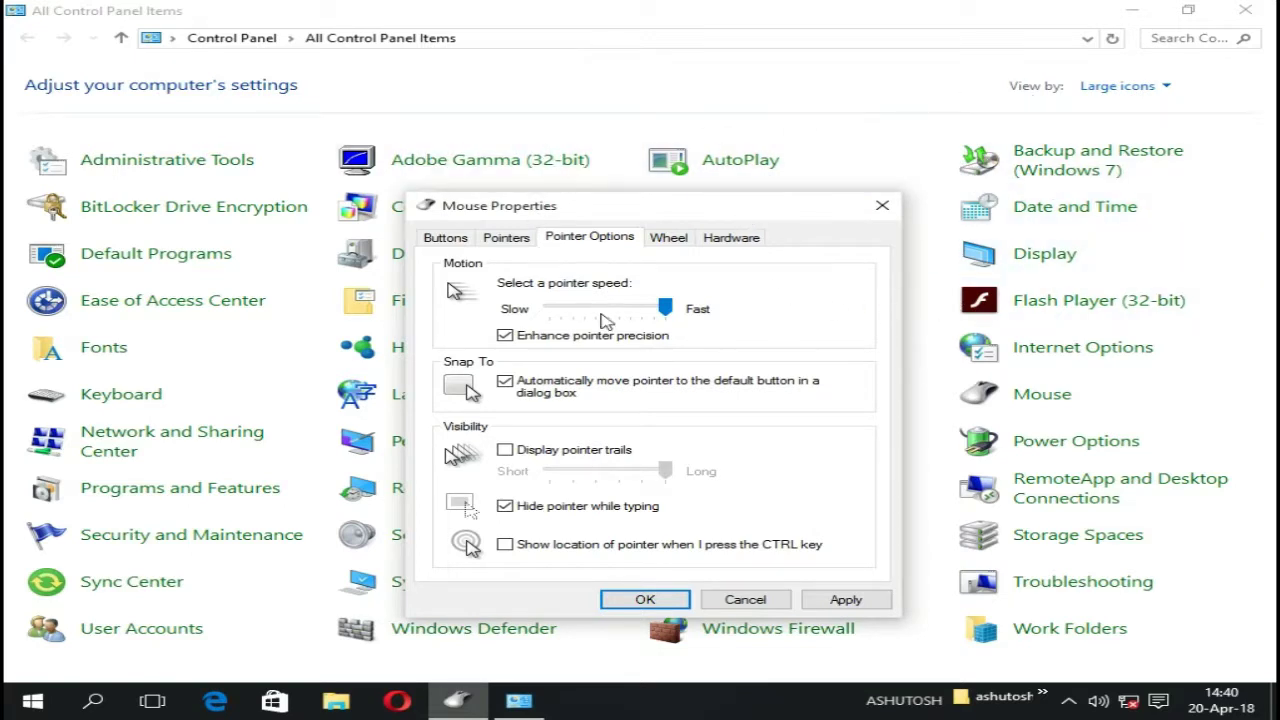
Step: Switch Enhance pointer precision off and on twice, leaving it enabled
left_click(506, 337)
left_click(506, 336)
left_click(512, 335)
left_click(506, 336)
Step: Disable automatic pointer movement to the default button, apply the change and close the Control Panel window
left_click(505, 382)
left_click(845, 600)
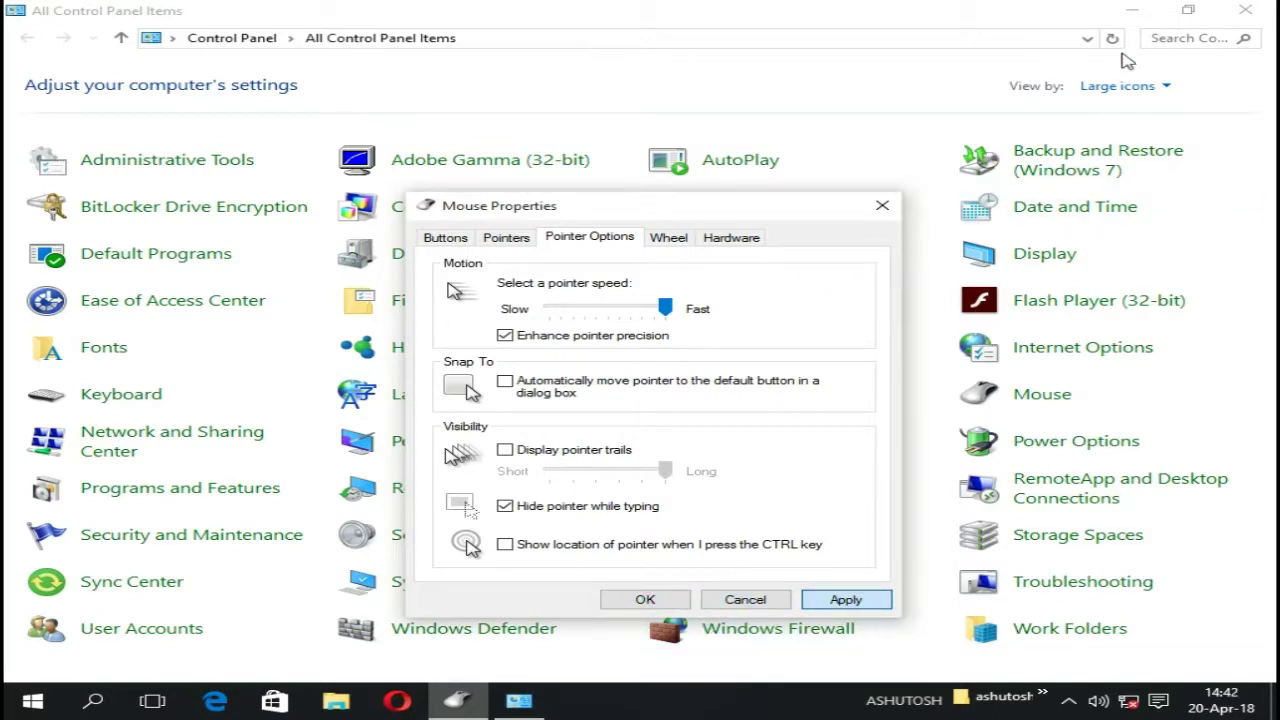
left_click(1252, 12)
left_click(1250, 12)
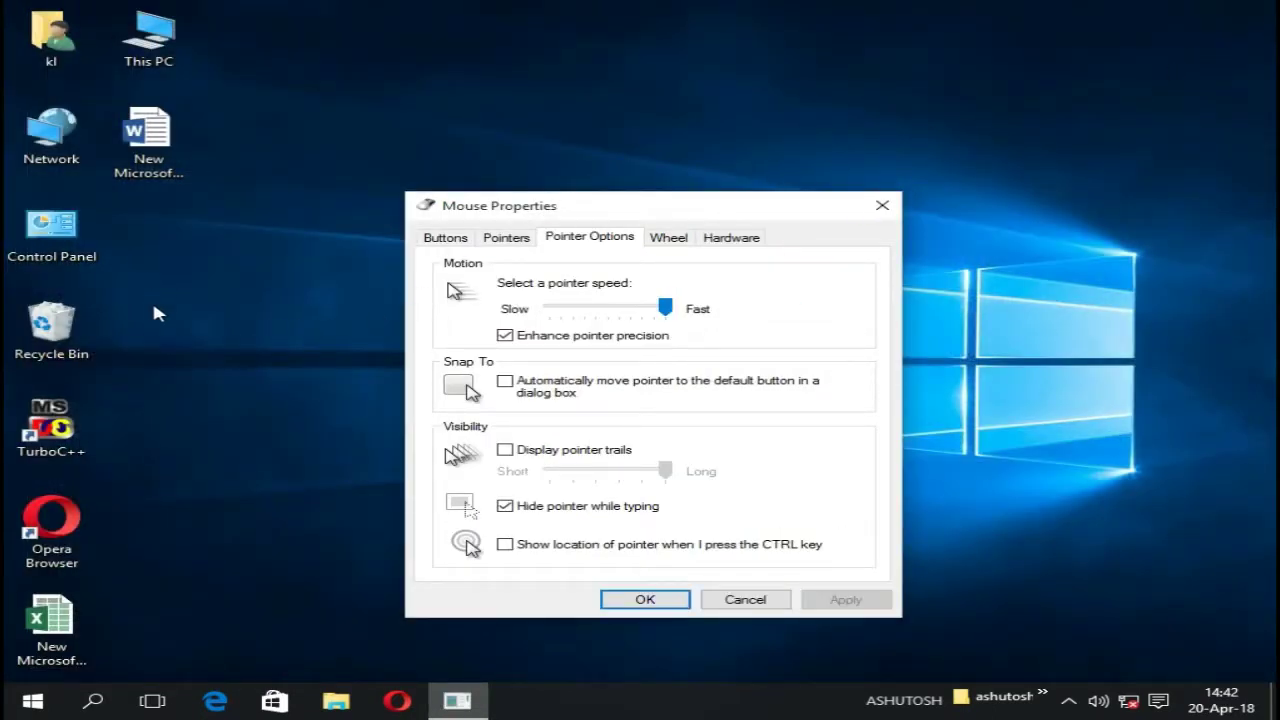
Step: Test the pointer with Snap To disabled by calling up the Opera Browser shortcut's delete prompt and declining the deletion
right_click(57, 543)
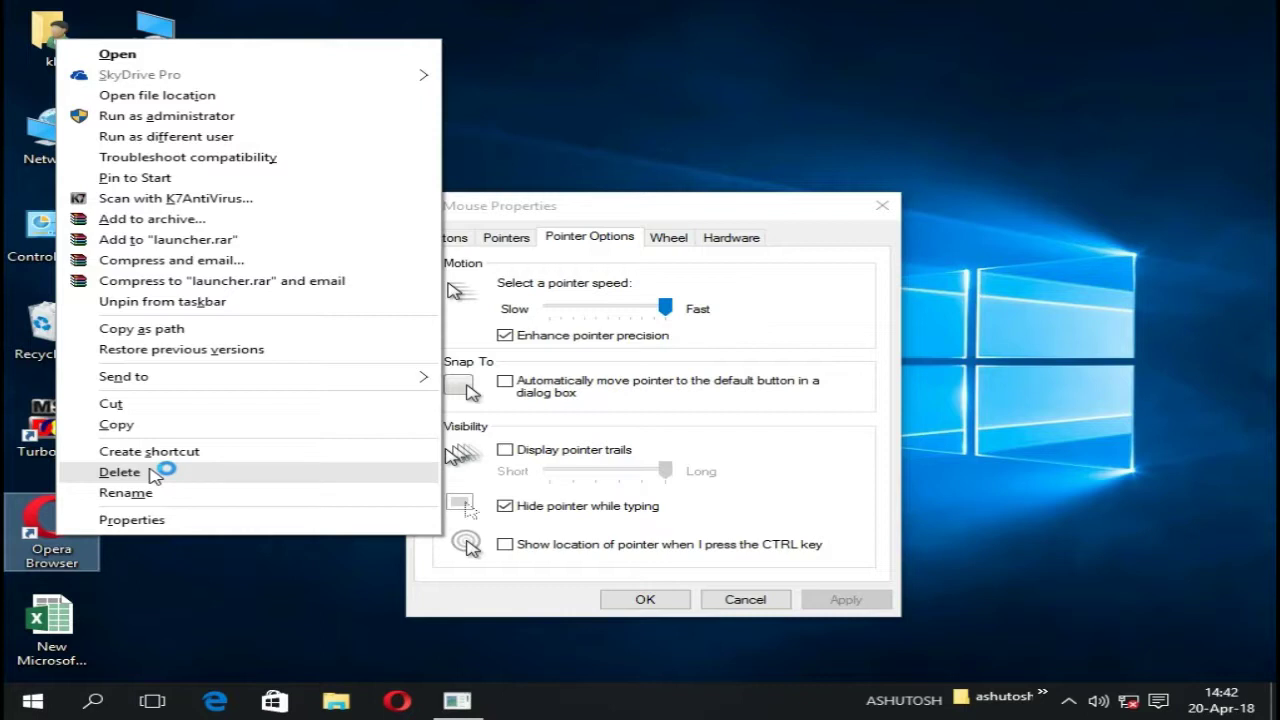
left_click(151, 467)
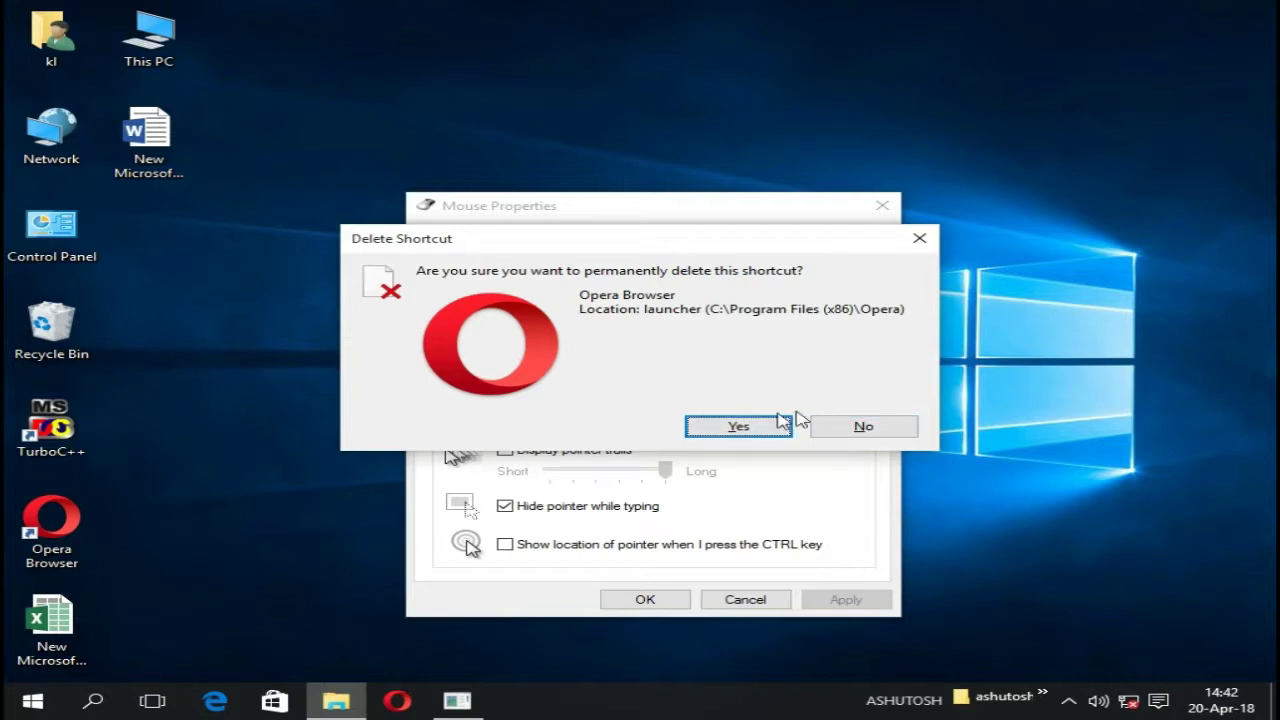
left_click(888, 428)
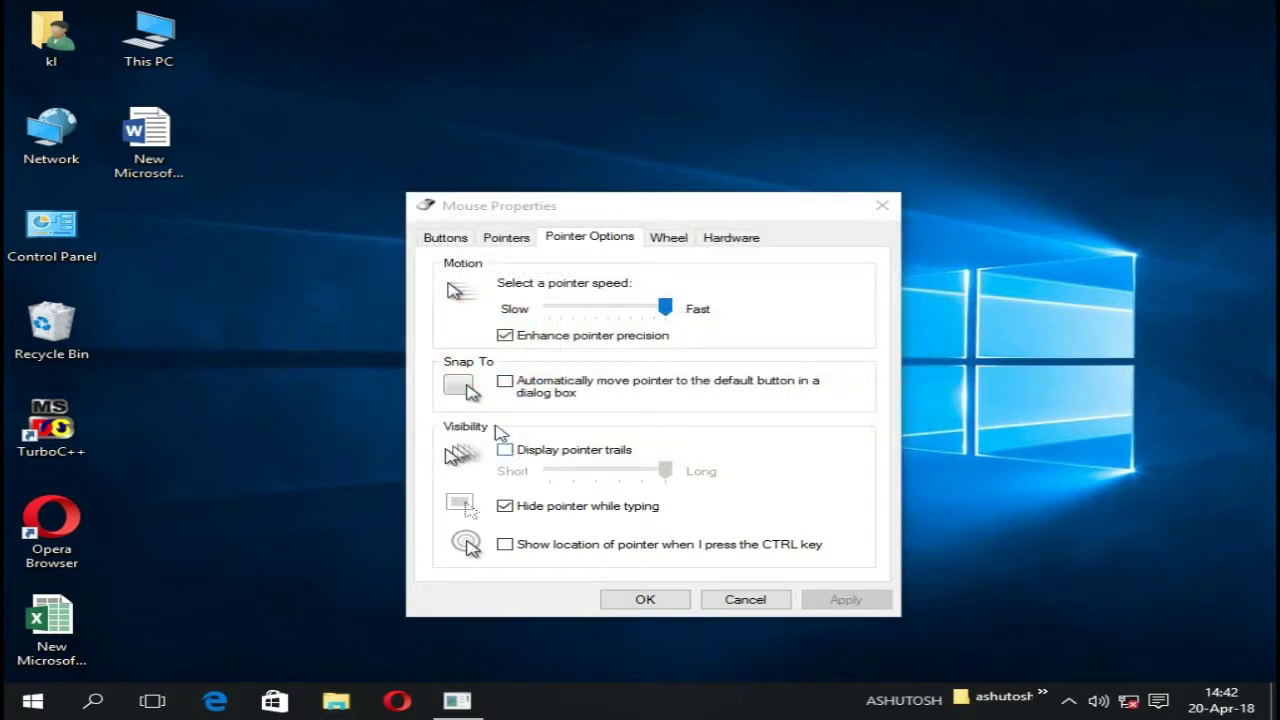
Step: Re-enable and apply automatic pointer movement to the default button, and test it on the Opera Browser shortcut's delete prompt without deleting it
left_click(505, 381)
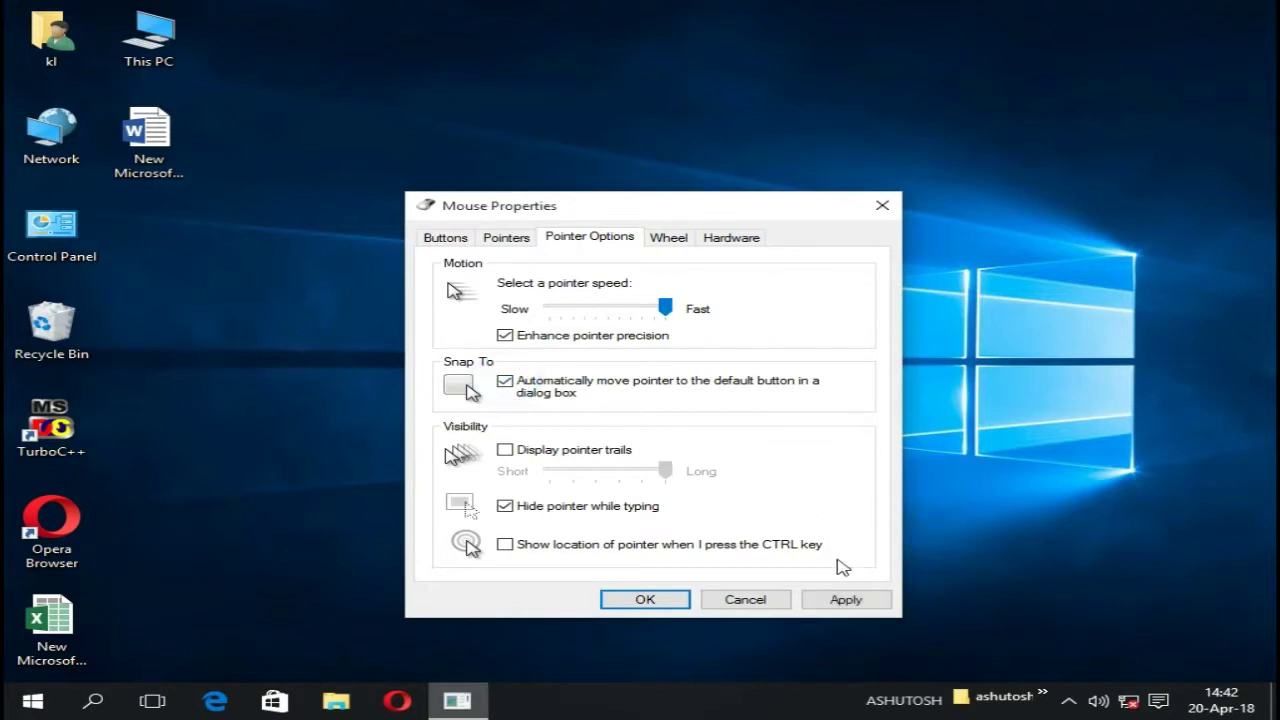
left_click(845, 599)
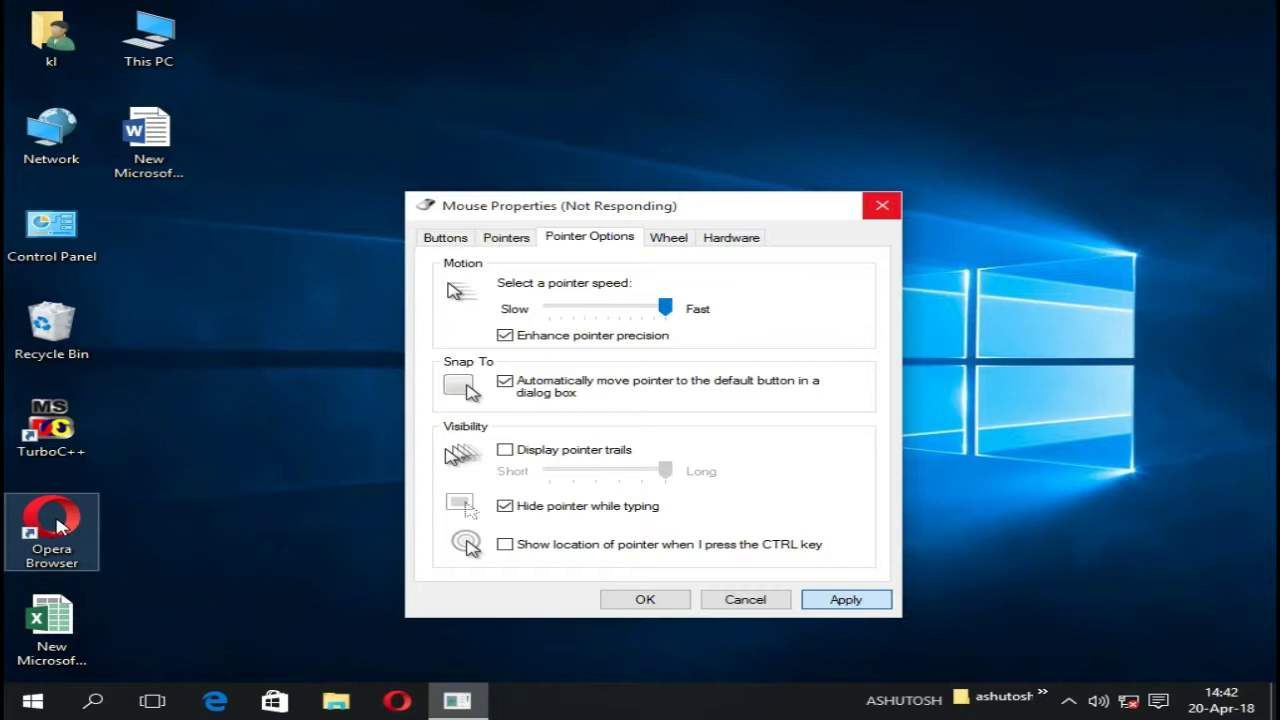
right_click(58, 525)
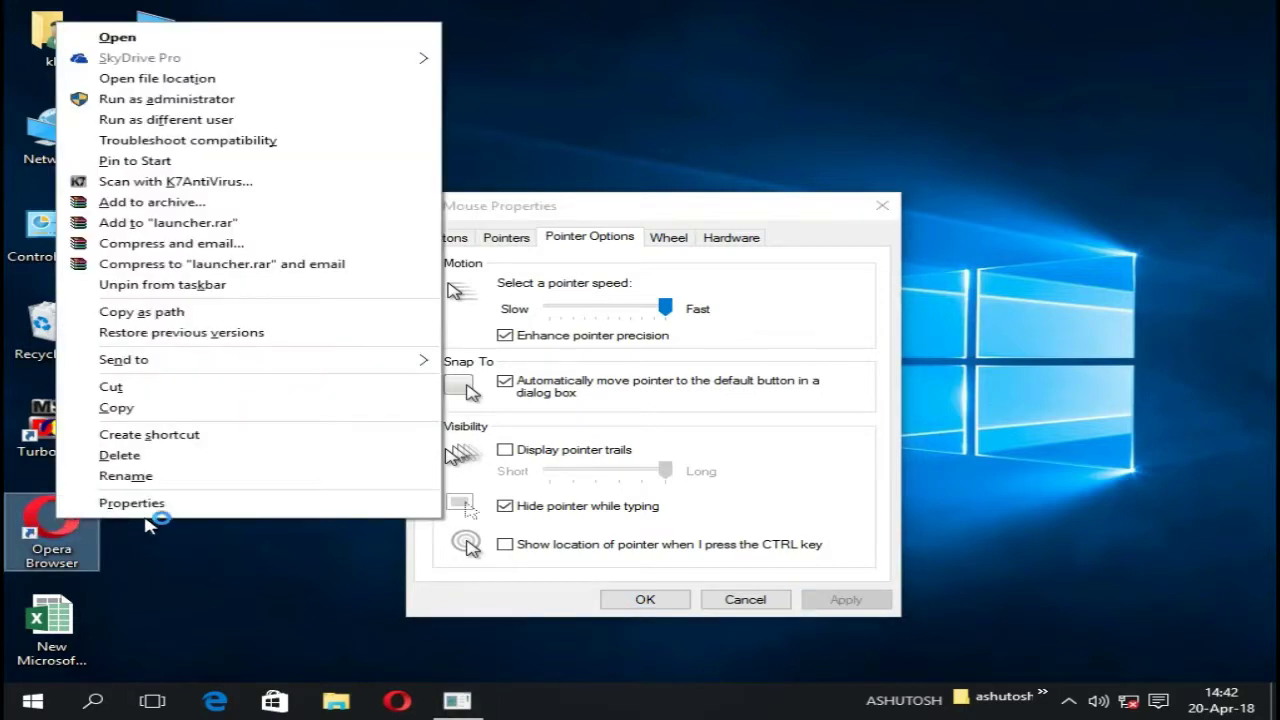
left_click(118, 455)
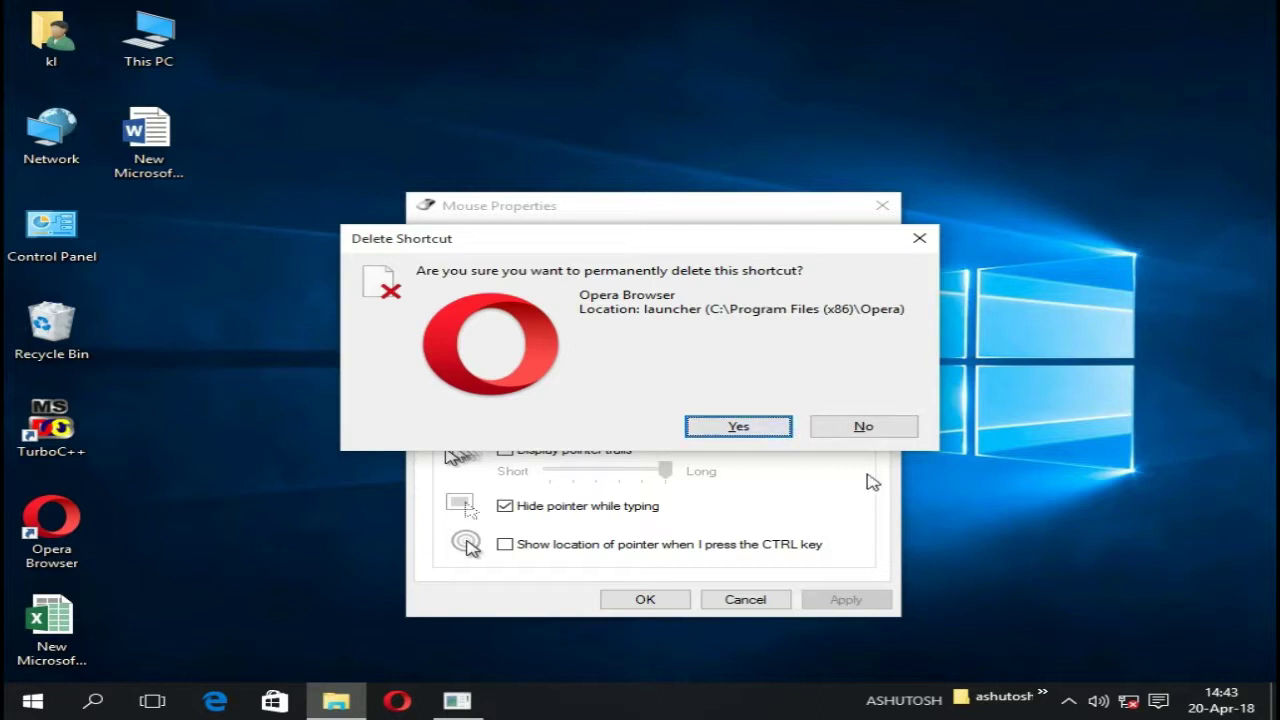
left_click(865, 427)
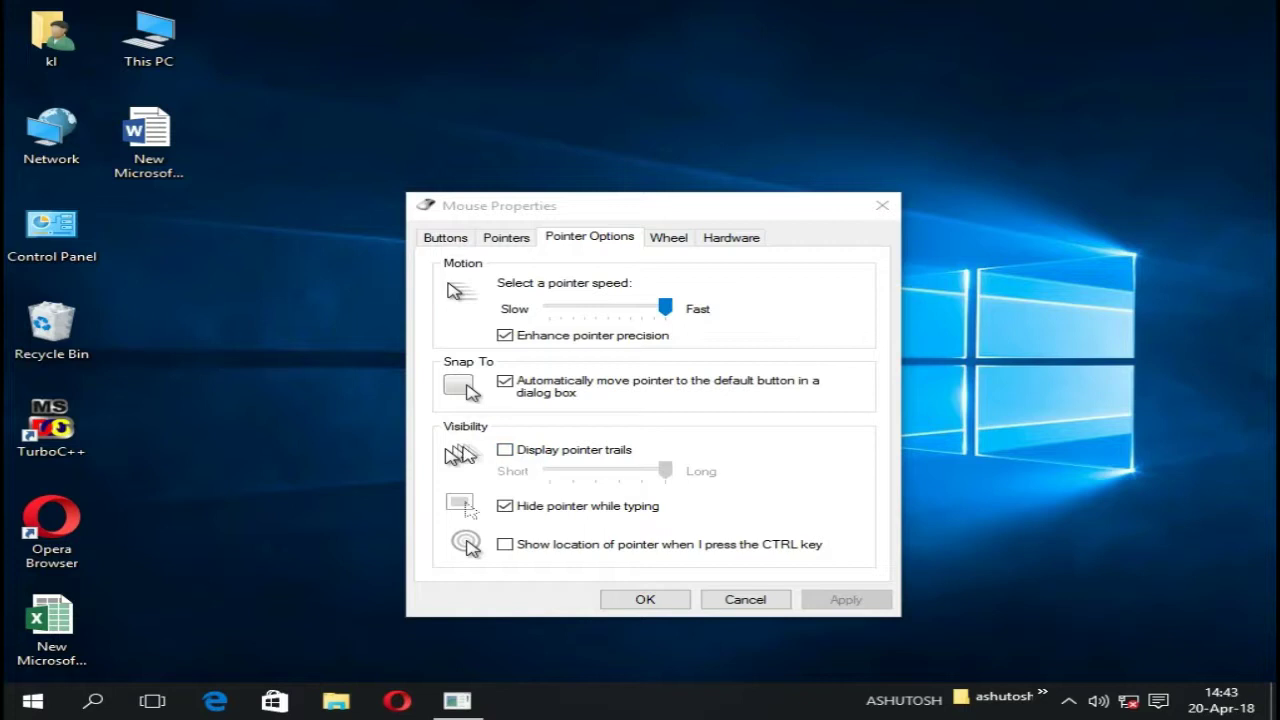
Step: Enable pointer trails, try the shortest and longest trail lengths repeatedly, and disable the trails again
left_click(506, 451)
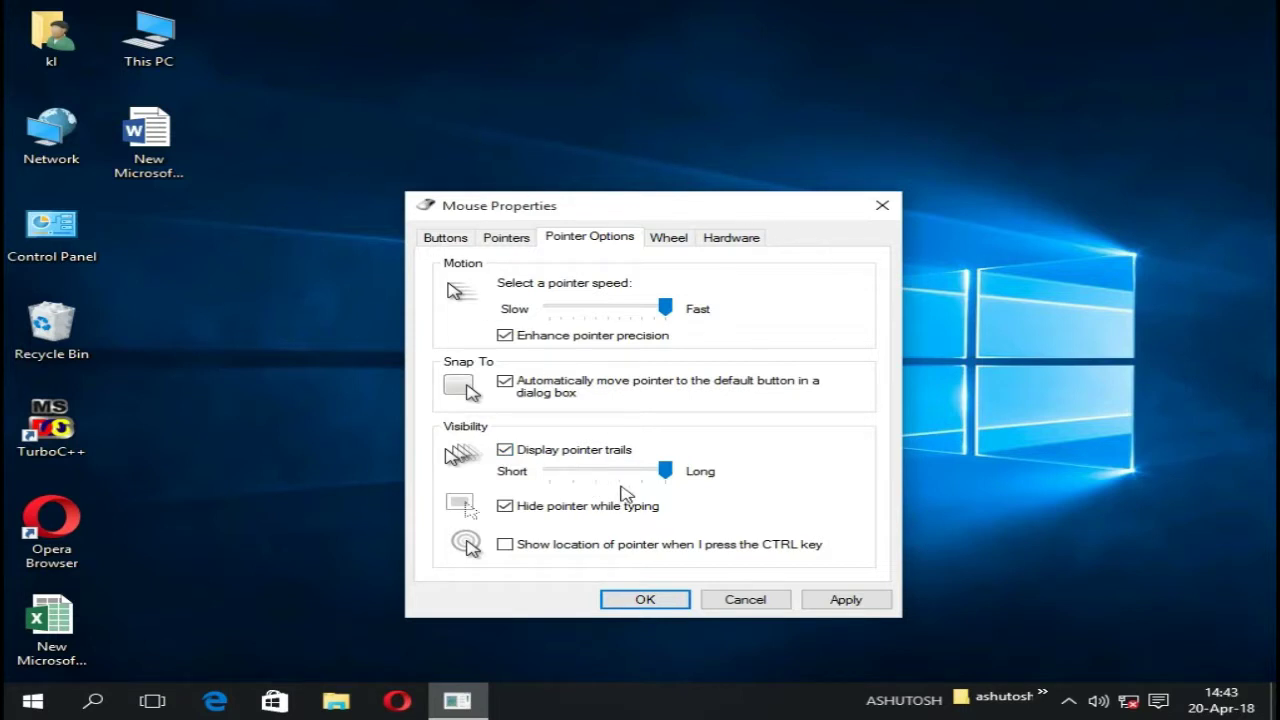
left_click_drag(664, 470, 516, 470)
key("End")
key("Home")
key("End")
key("Home")
key("End")
key("Home")
left_click_drag(549, 470, 665, 470)
left_click(504, 450)
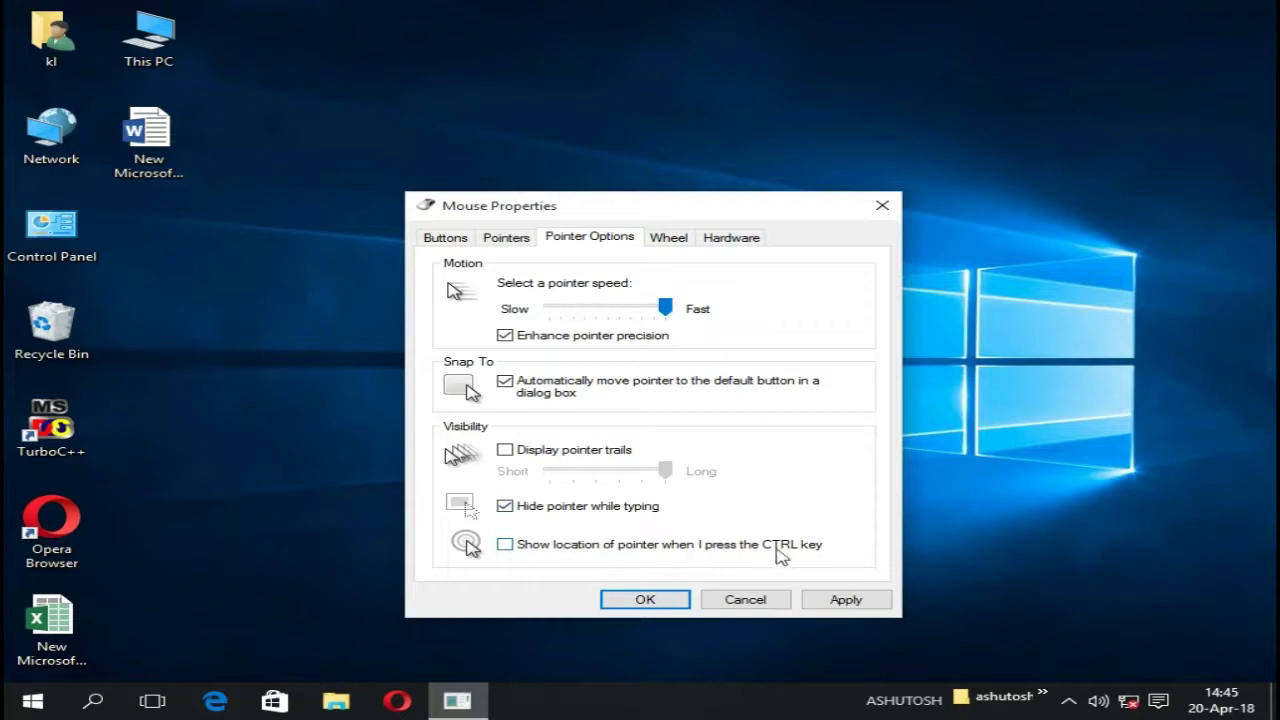
Step: Enable showing the pointer location with the CTRL key, apply it and test it several times
left_click(505, 545)
left_click(848, 600)
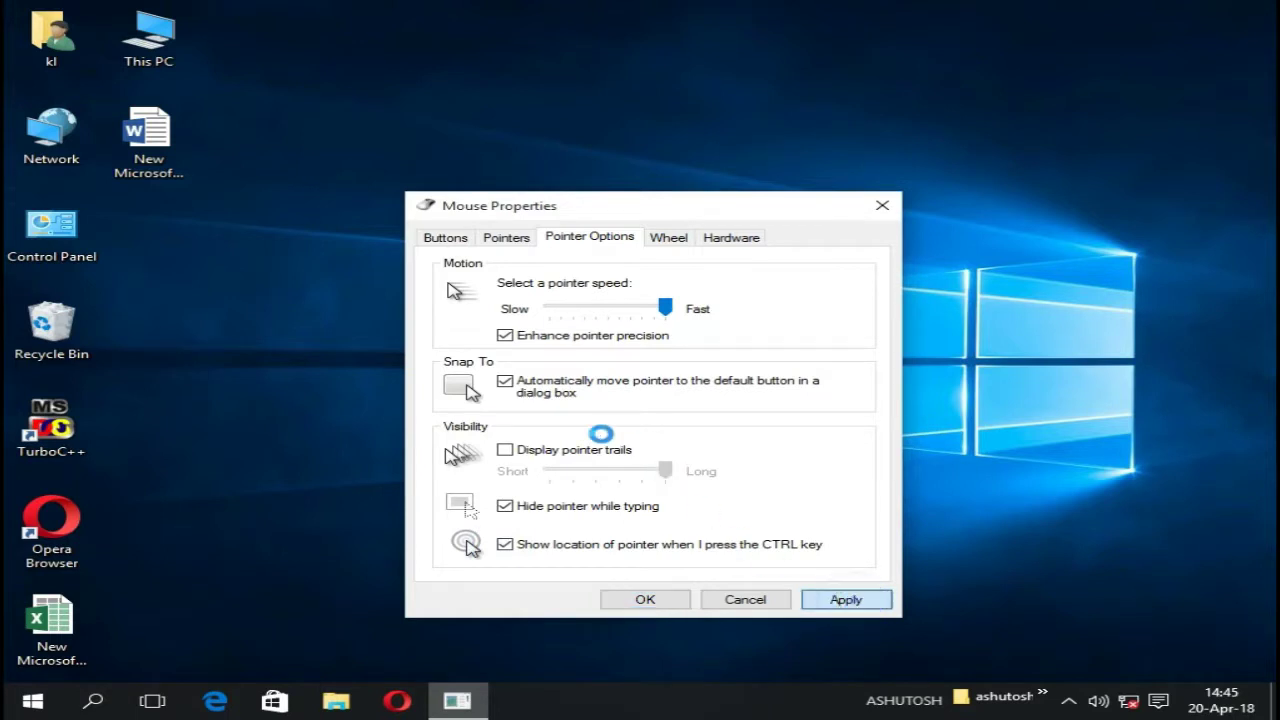
key("ctrl")
key("ctrl")
key("ctrl")
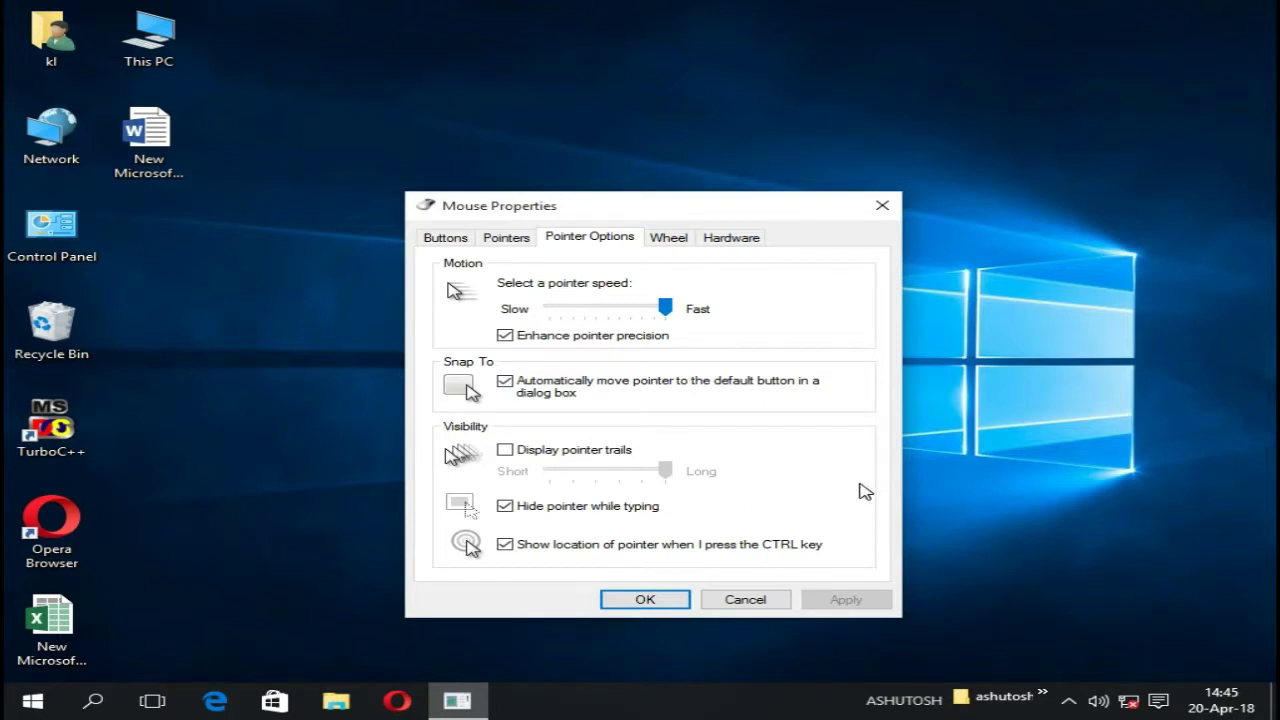
key("ctrl")
key("ctrl")
key("ctrl")
key("ctrl")
key("ctrl")
Step: Show the mouse wheel settings and open the Windows folder on Local Disk (C:)
left_click(673, 241)
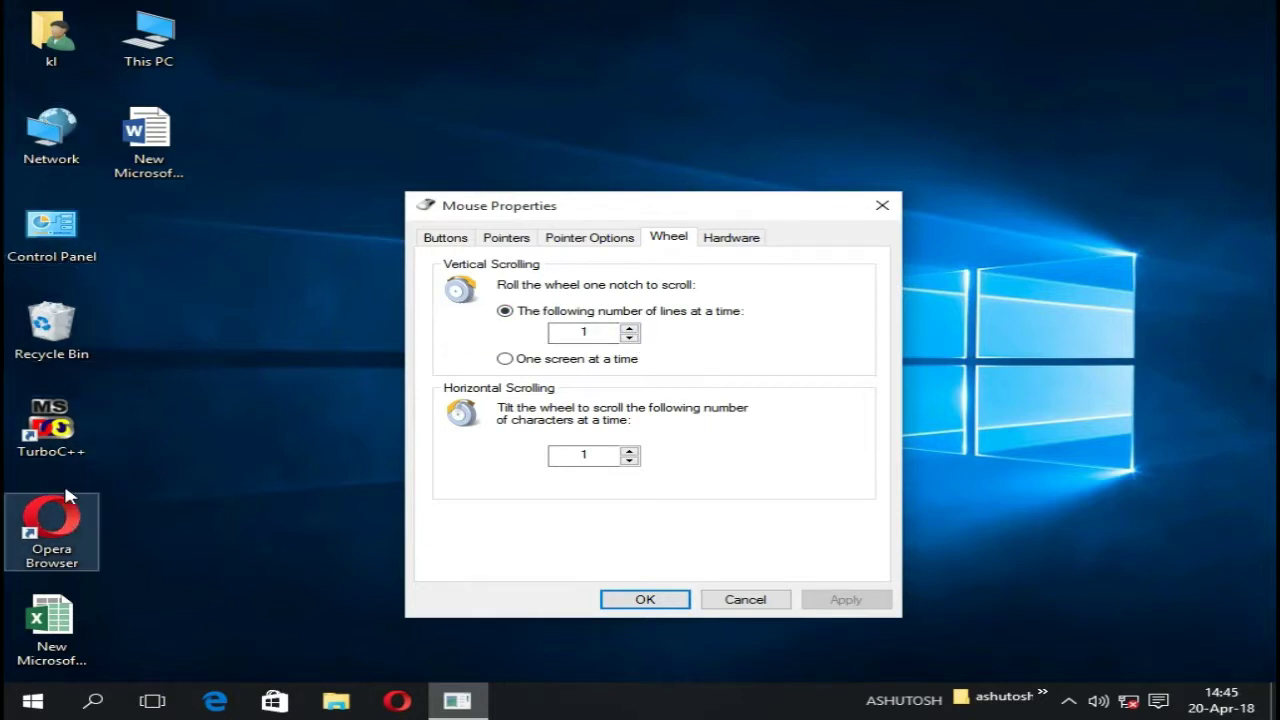
double_click(186, 40)
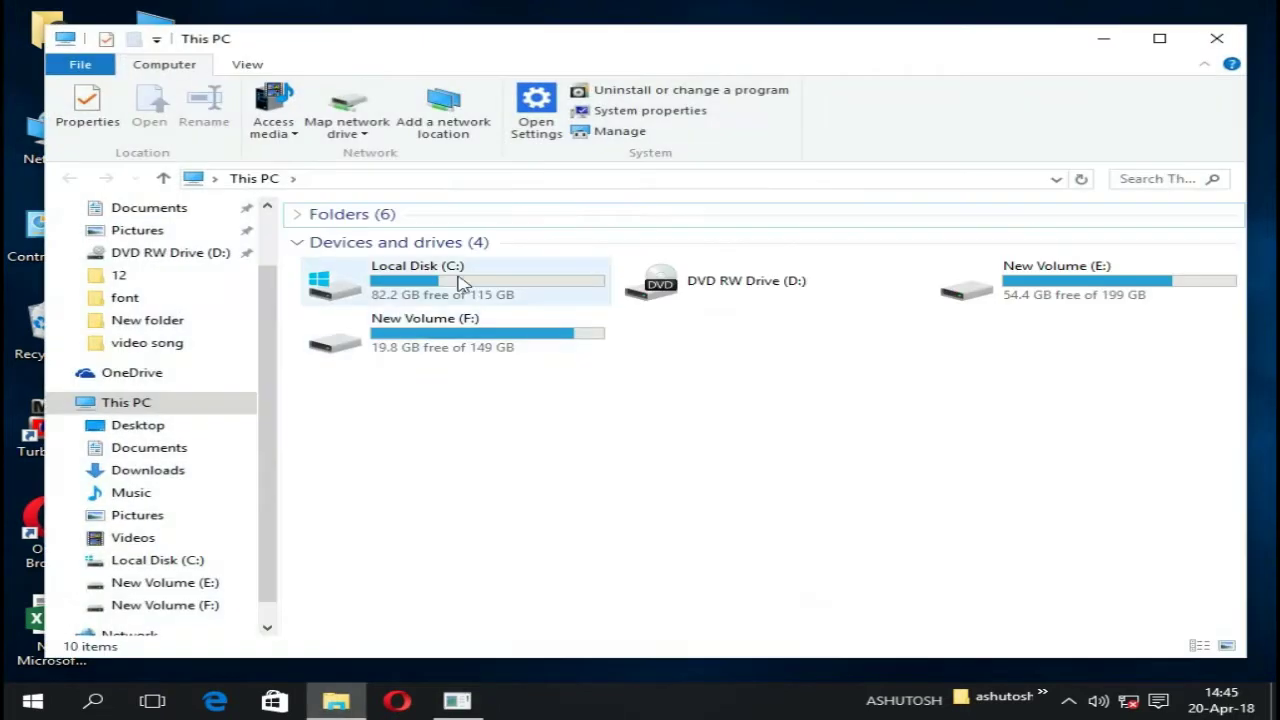
double_click(462, 278)
double_click(366, 453)
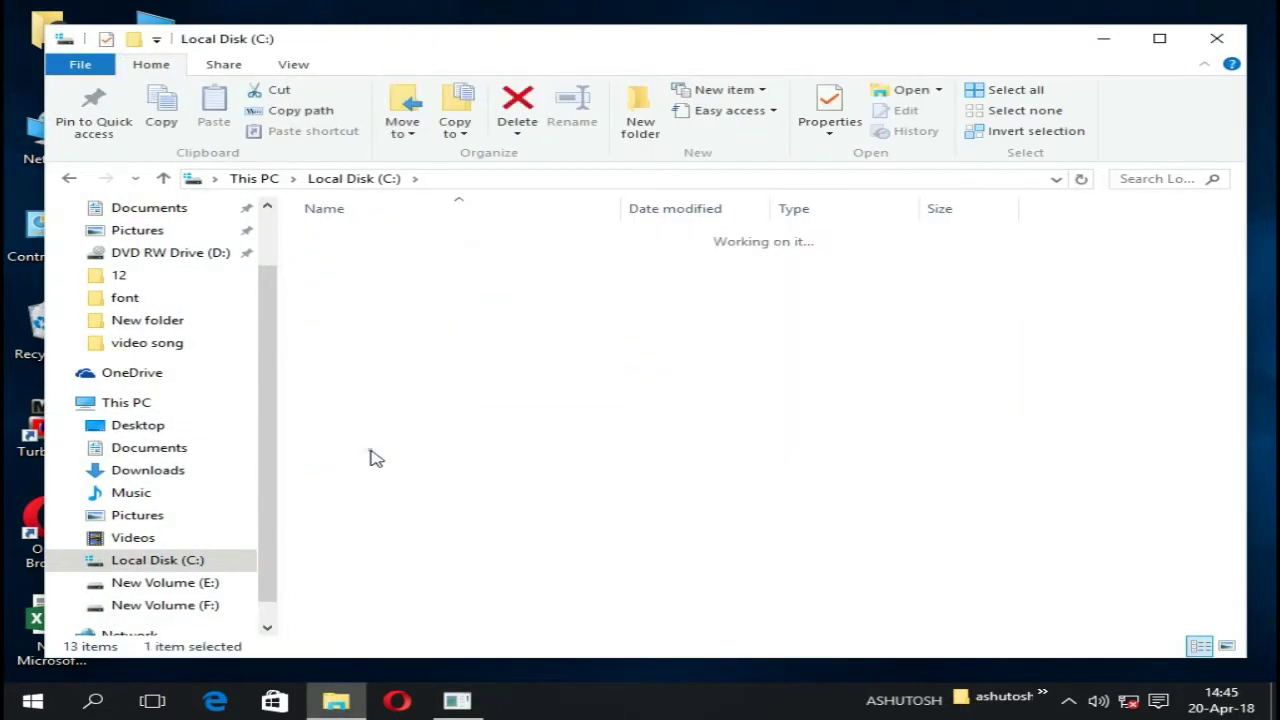
Step: Arrange the Windows folder window and the Mouse Properties dialog side by side
left_click_drag(709, 49, 2, 292)
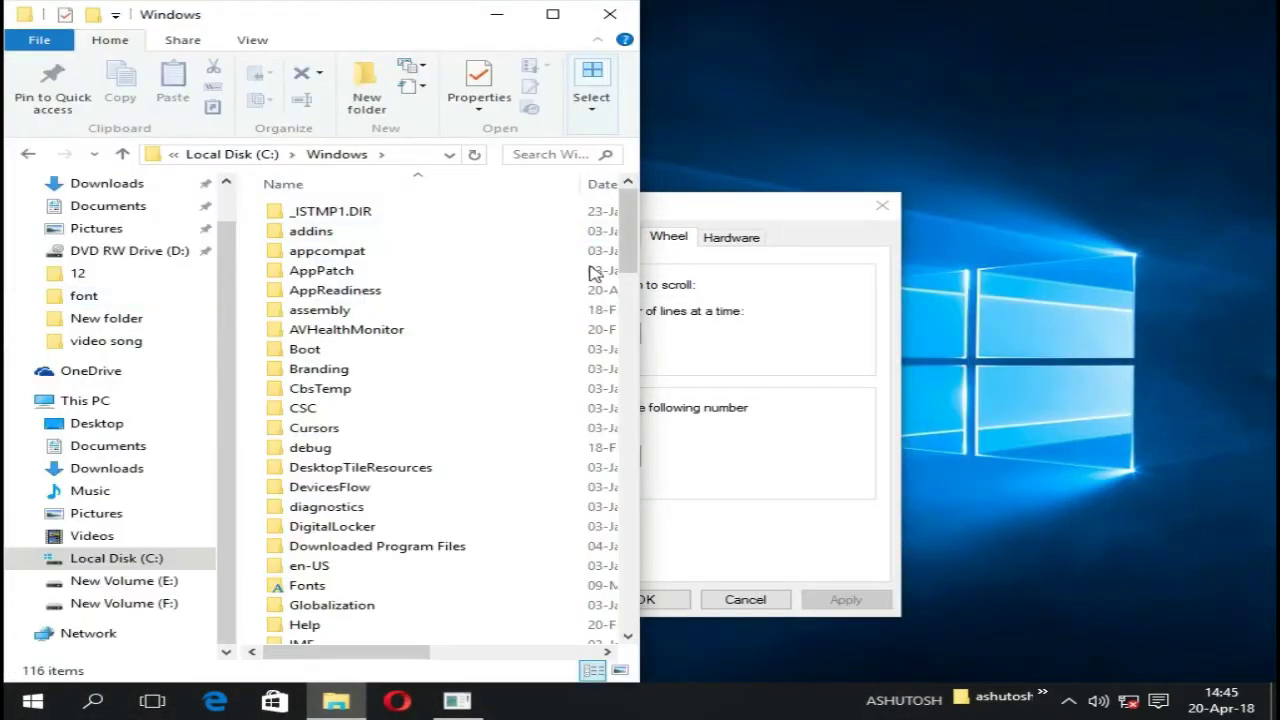
left_click_drag(622, 255, 668, 75)
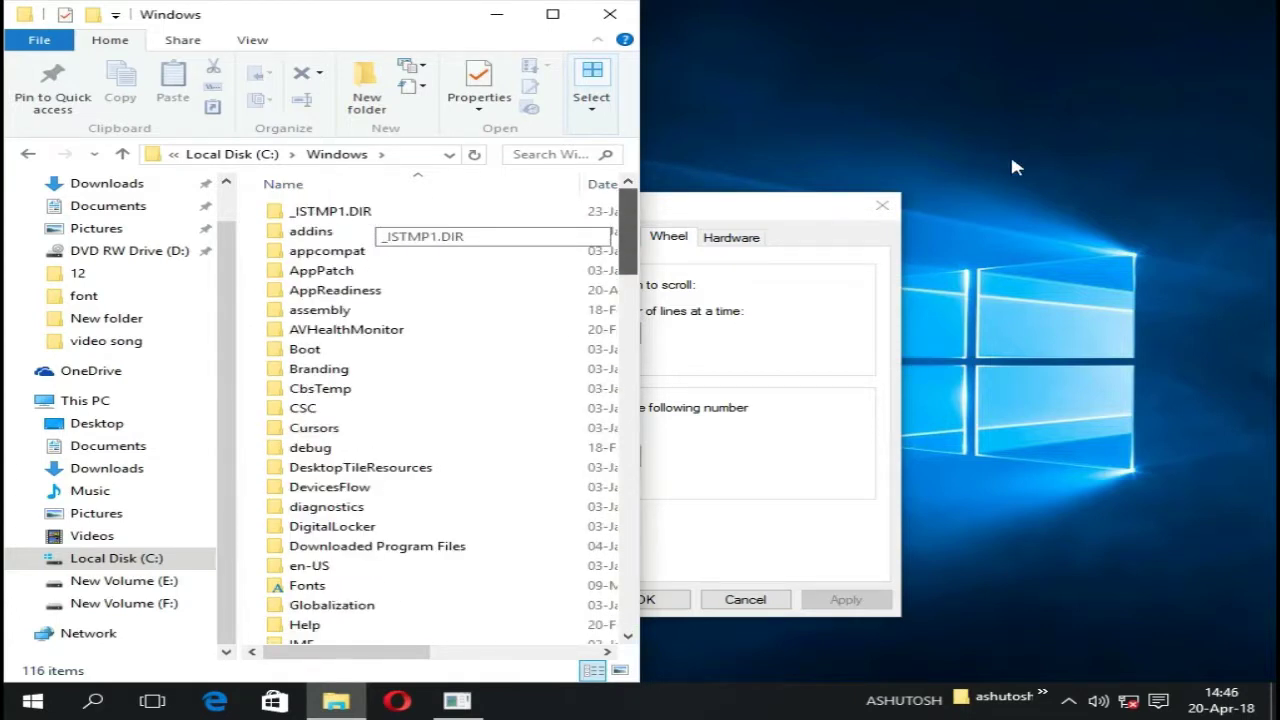
left_click_drag(701, 212, 966, 98)
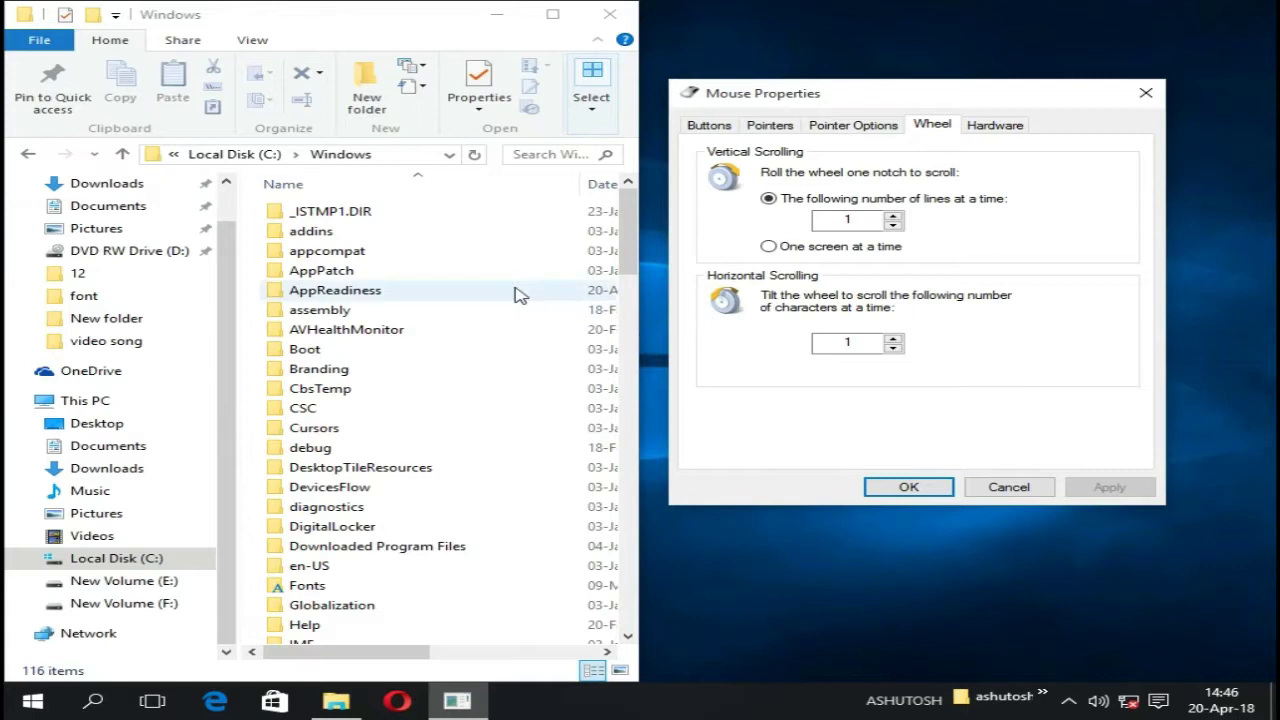
Step: Test wheel scrolling at one line per notch by scrolling down and up the Windows folder list
scroll(497, 289, "down", 20)
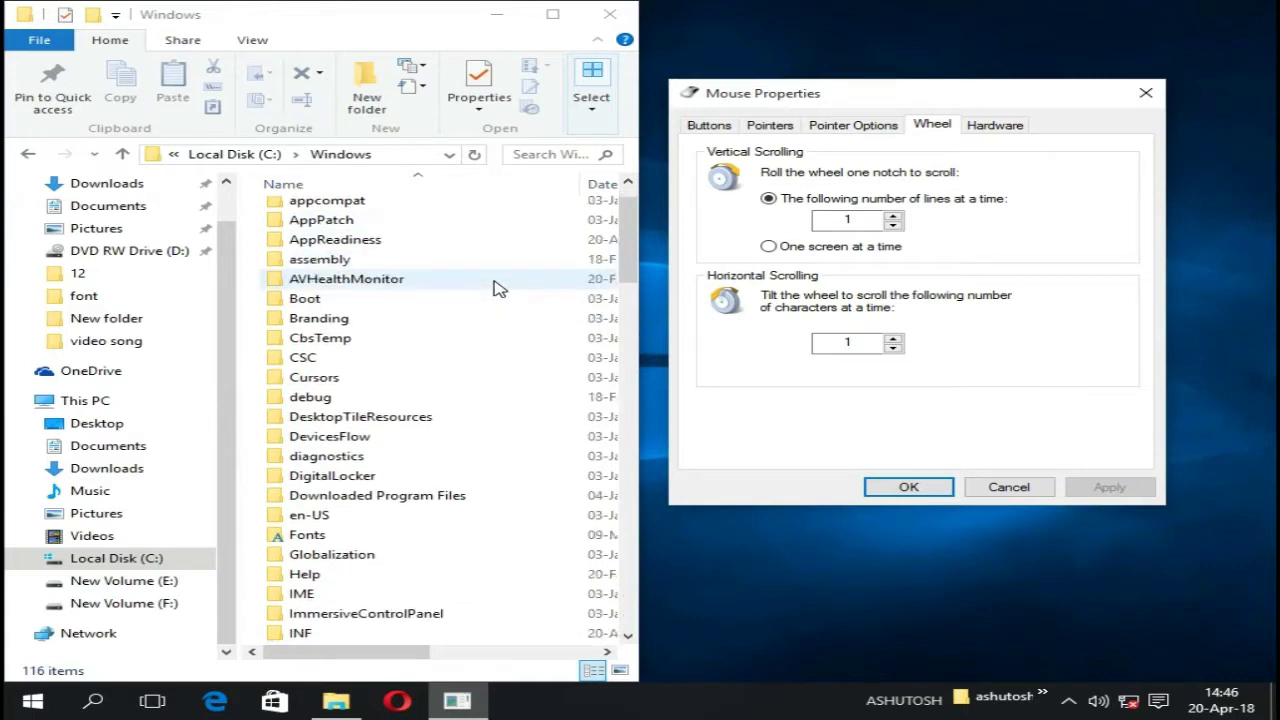
scroll(497, 275, "down", 20)
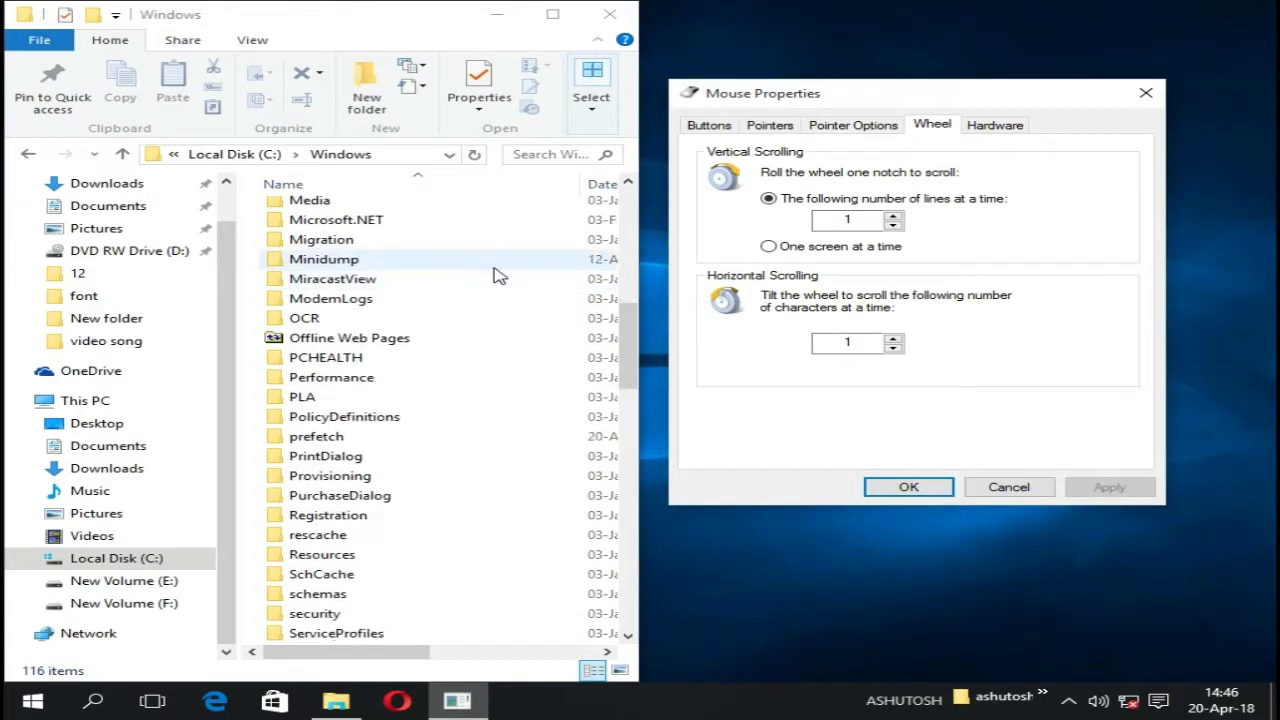
scroll(494, 263, "down", 20)
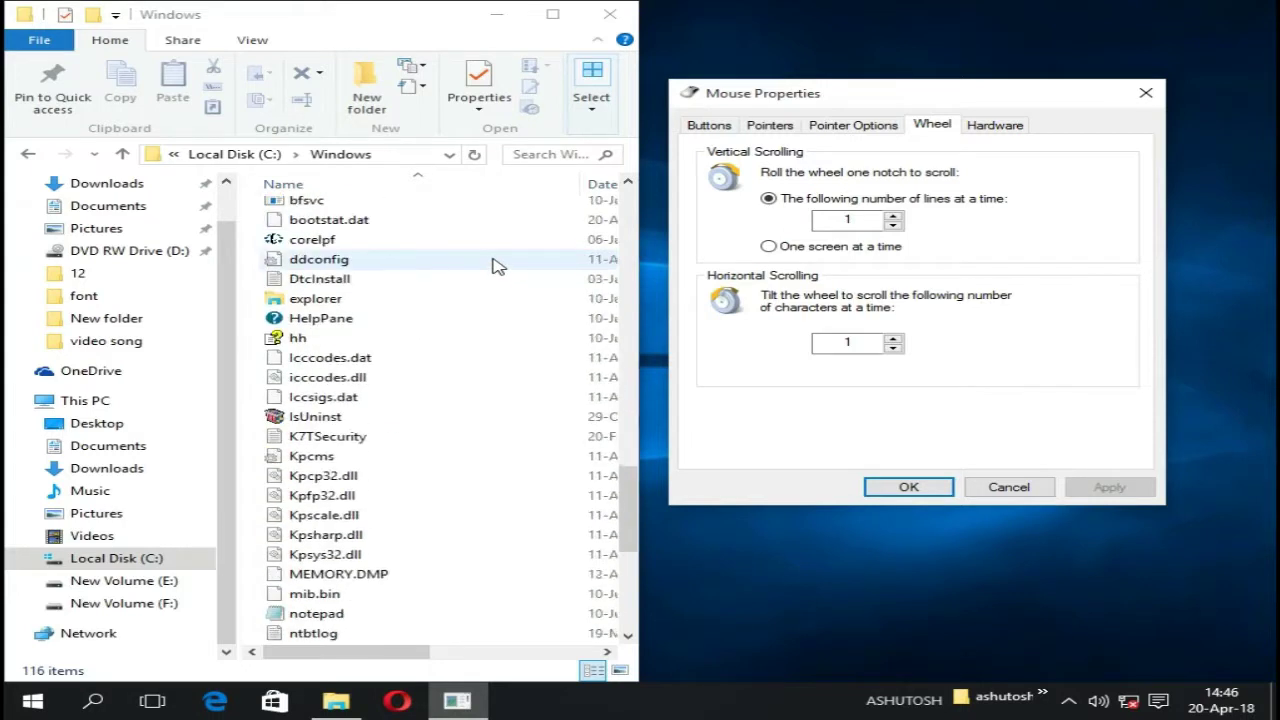
scroll(494, 263, "up", 20)
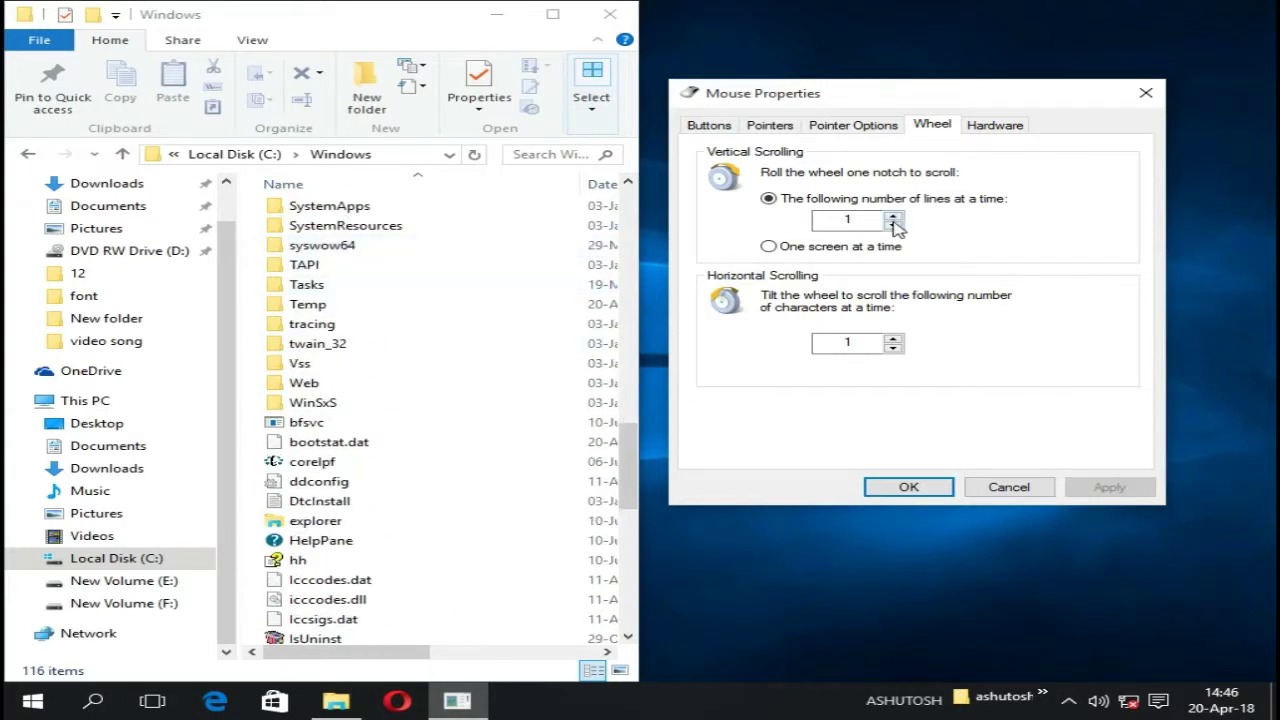
Step: Set vertical scrolling to 90 lines at a time, apply it and test it in the Windows folder list
left_click(893, 222)
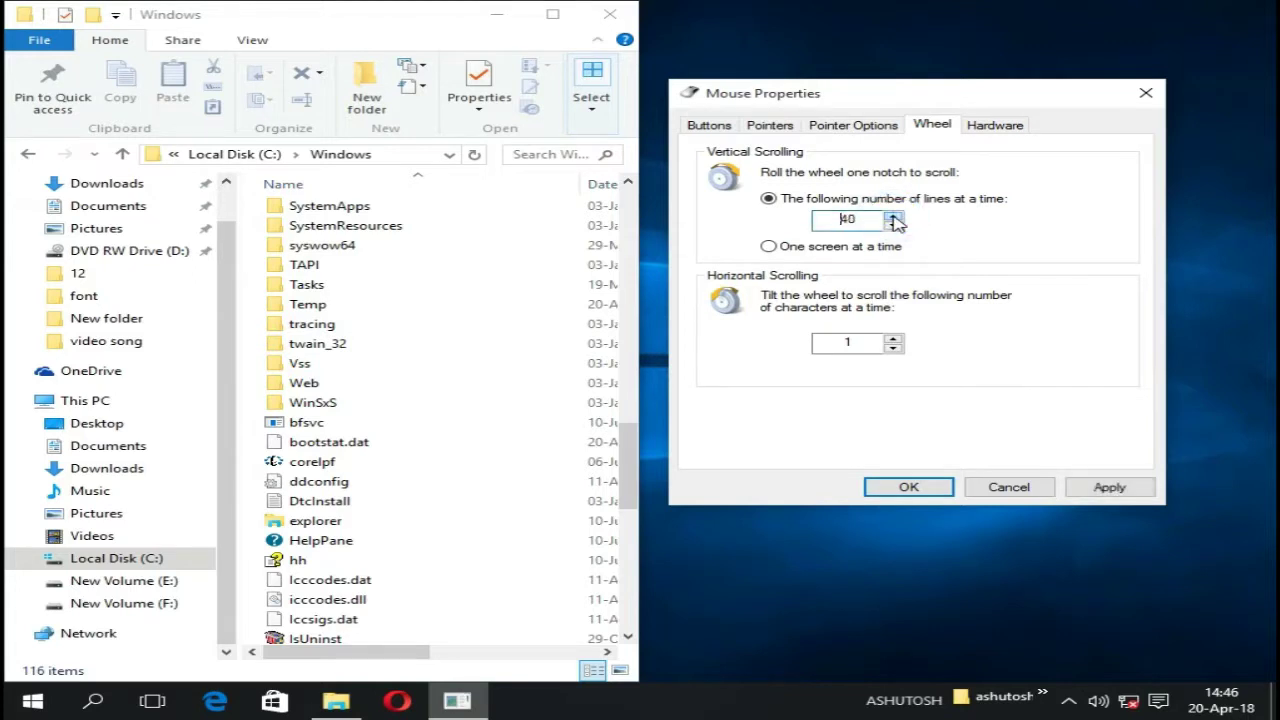
left_click_drag(893, 222, 894, 223)
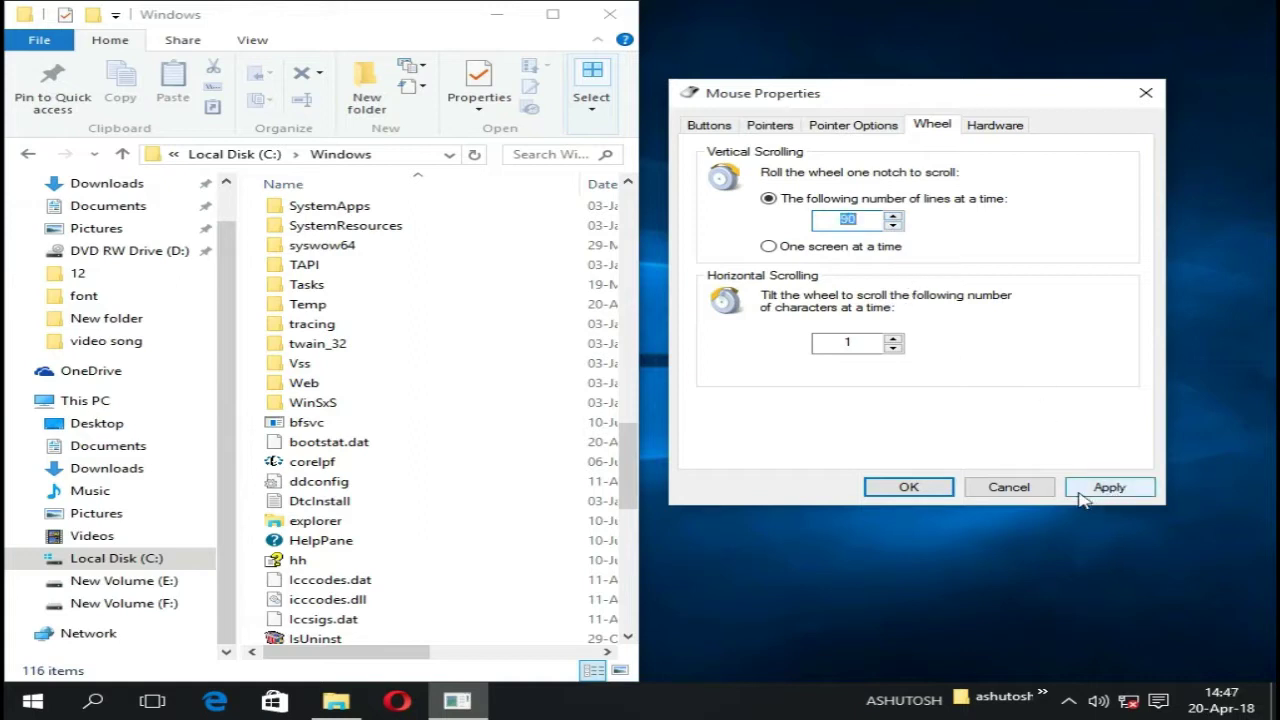
left_click(1110, 487)
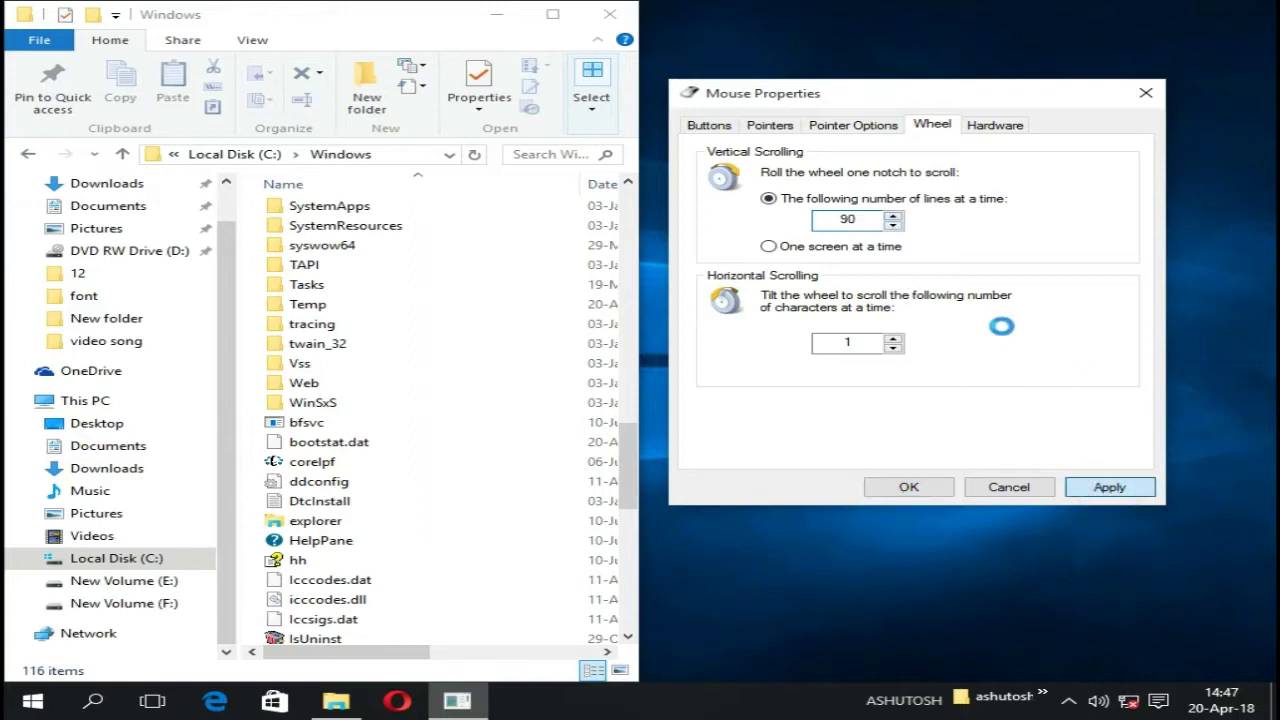
scroll(583, 323, "up", 1)
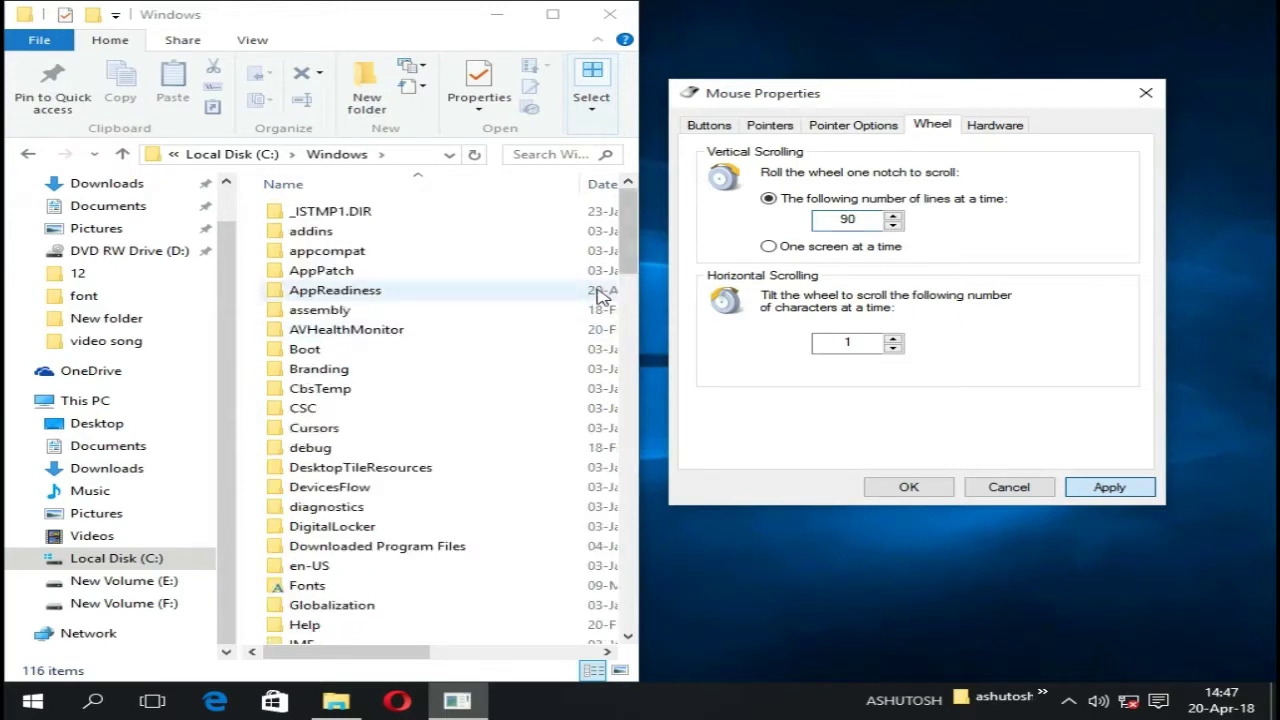
Step: Test wheel scrolling at 90 lines per notch by moving repeatedly down and up through the Windows folder list
left_click(858, 220)
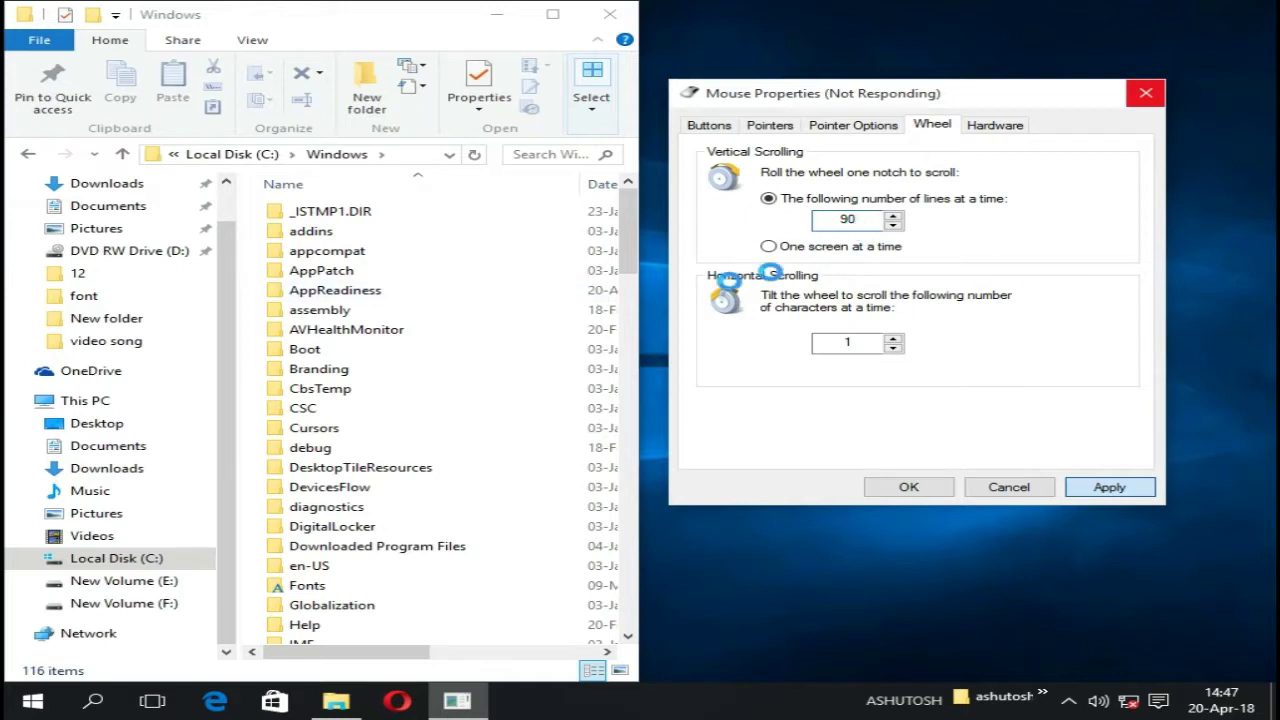
scroll(478, 256, "down", 1)
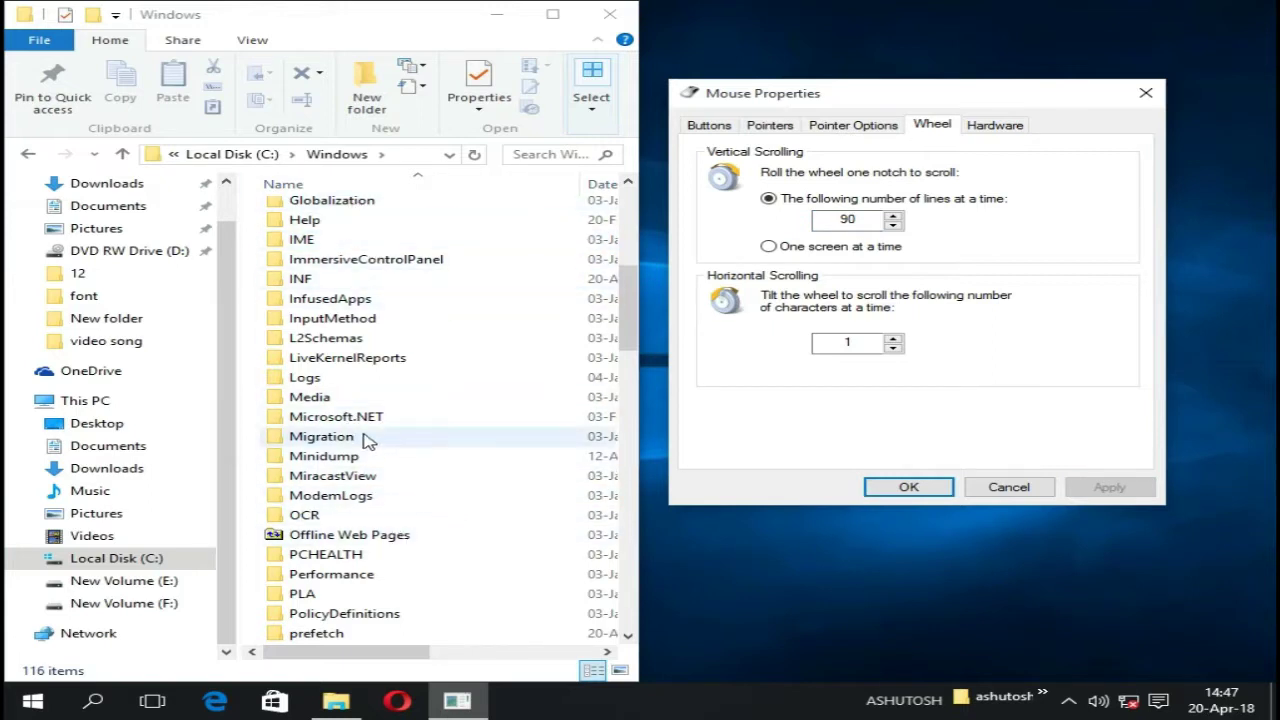
scroll(470, 340, "down", 1)
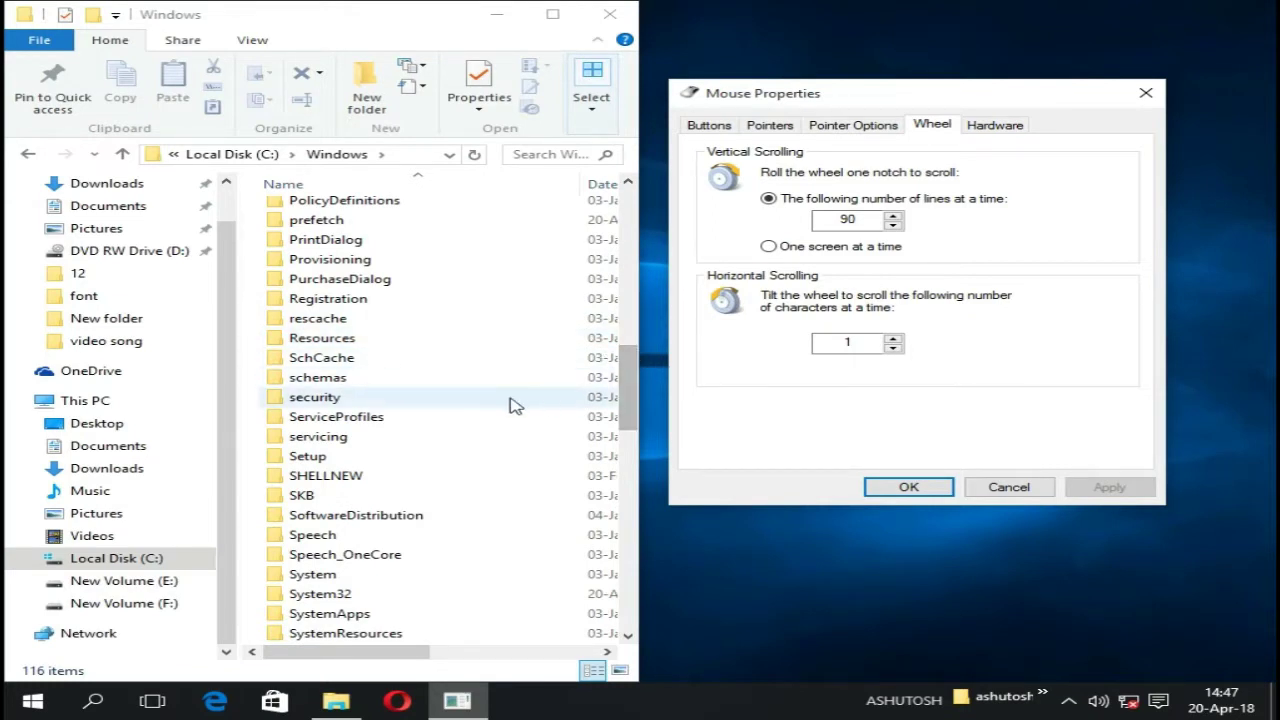
scroll(512, 404, "down", 2)
scroll(512, 405, "down", 1)
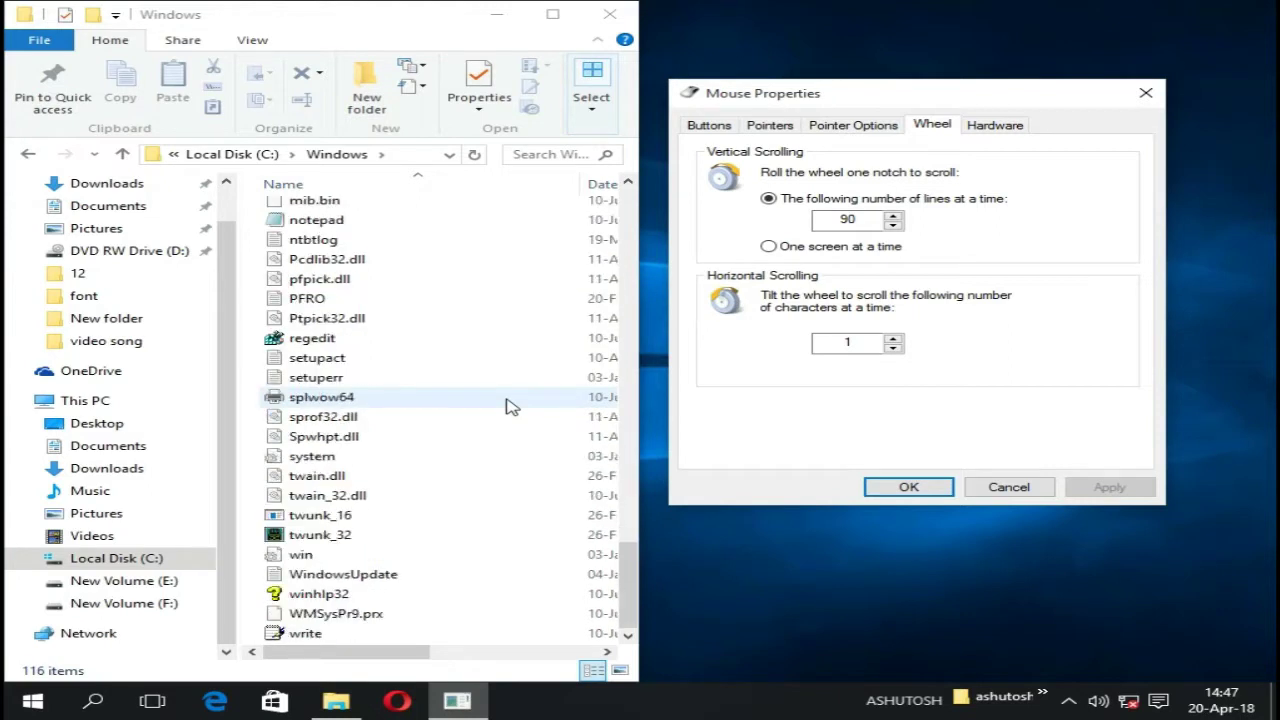
scroll(512, 406, "up", 1)
scroll(520, 406, "down", 2)
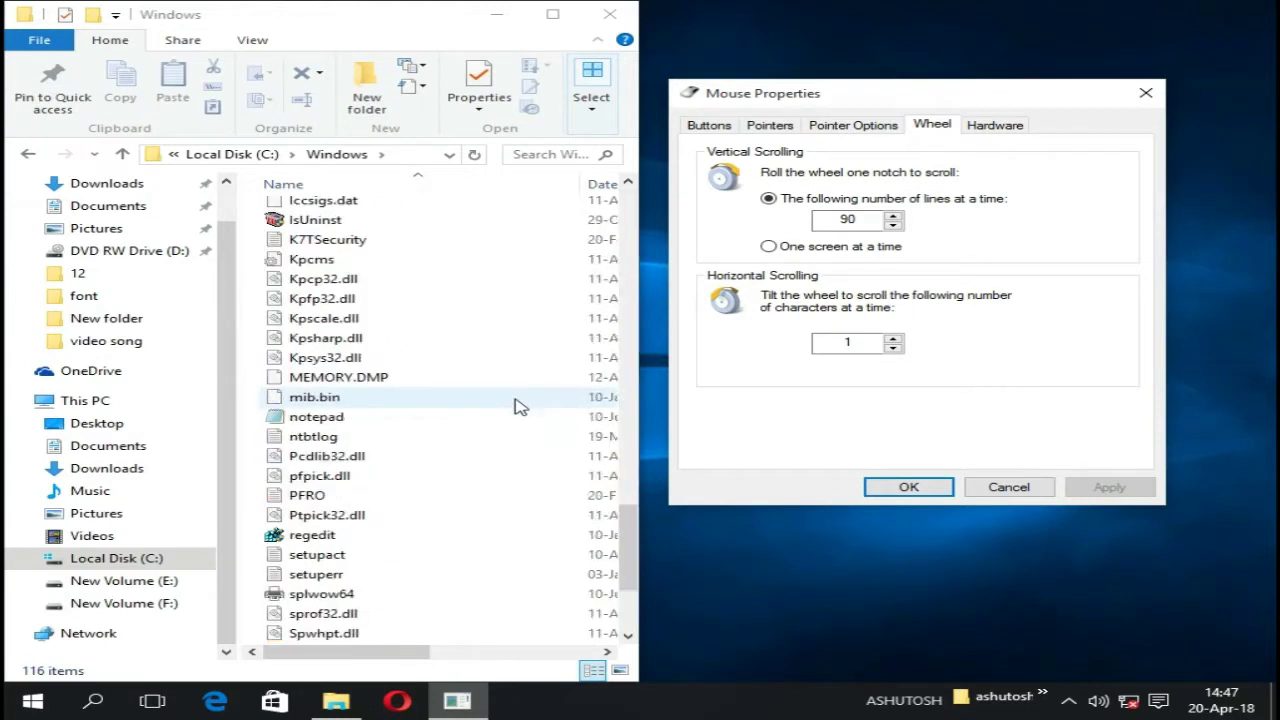
scroll(520, 406, "up", 1)
scroll(520, 406, "down", 1)
scroll(520, 406, "up", 1)
scroll(520, 406, "down", 1)
scroll(520, 406, "up", 1)
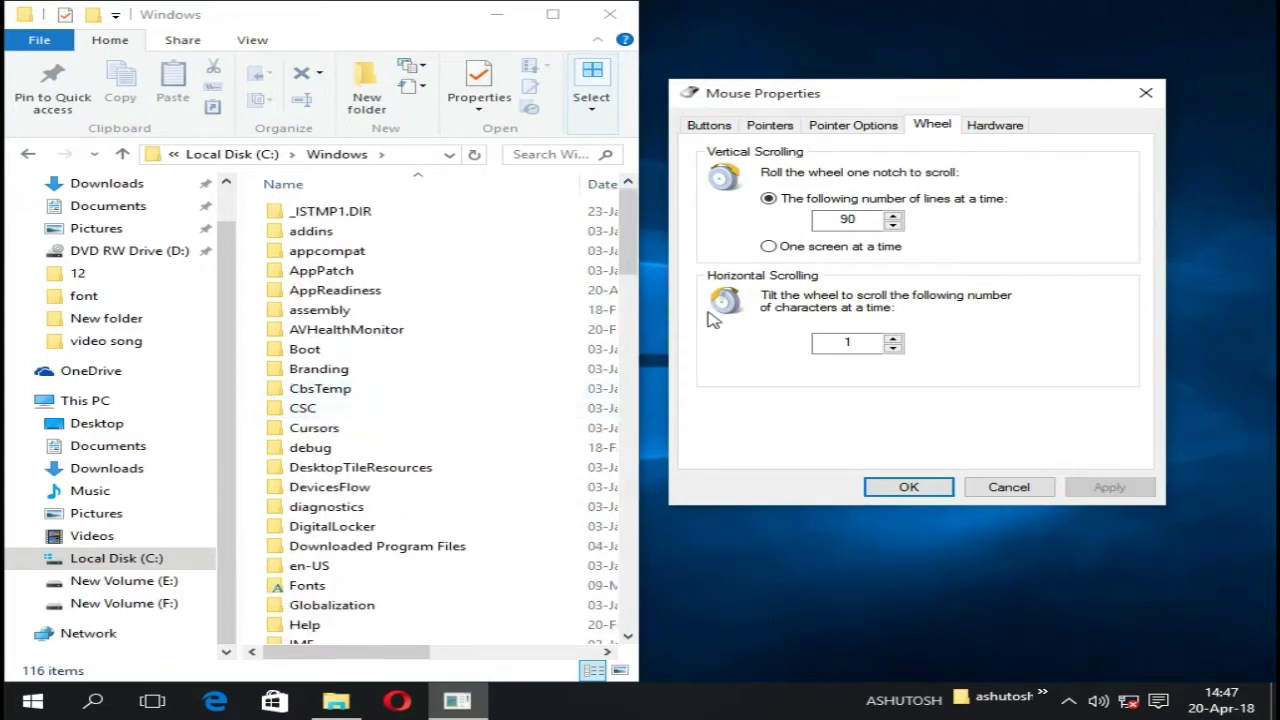
Step: Set vertical scrolling to one screen at a time, apply it and test it in the Windows folder list
left_click(841, 253)
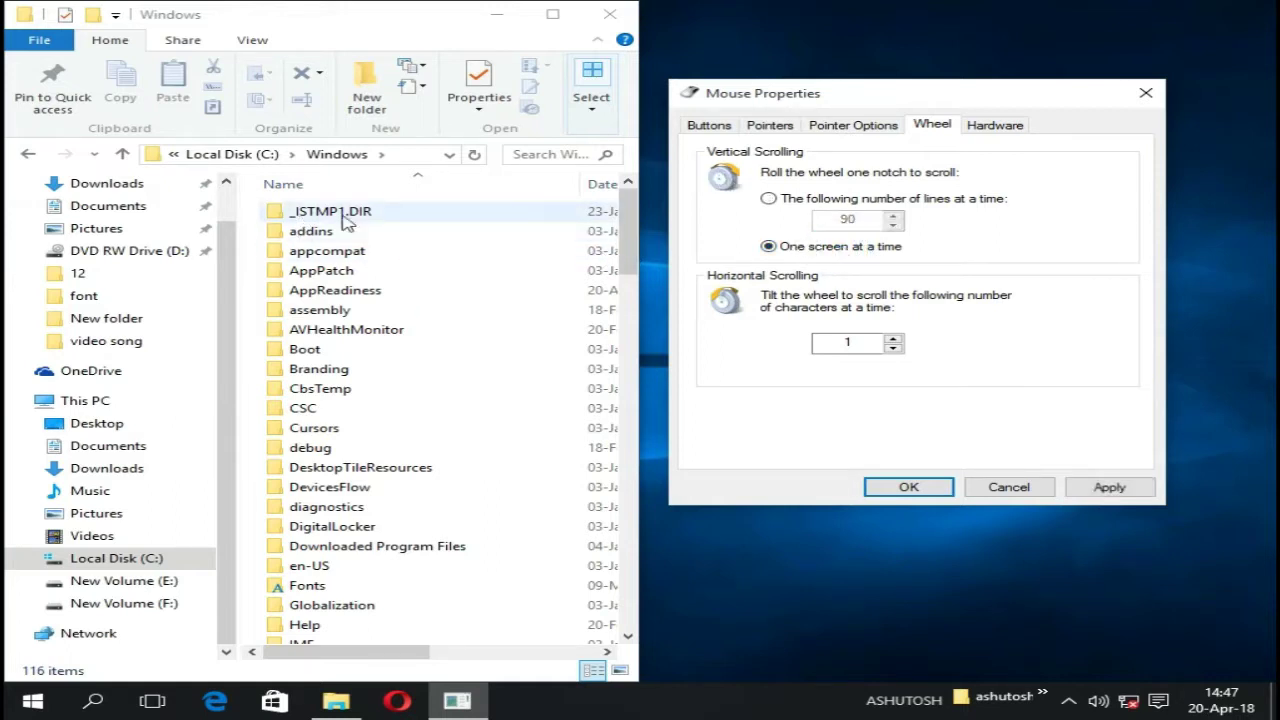
left_click(1110, 487)
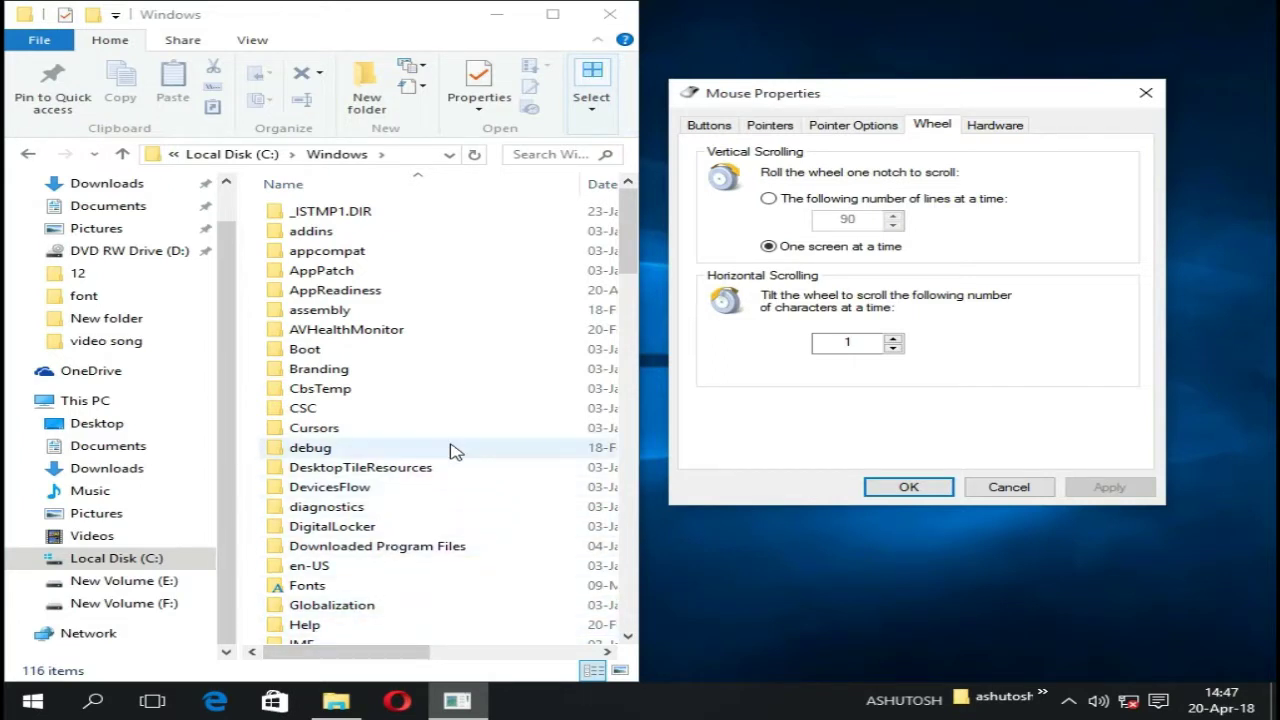
scroll(452, 452, "down", 1)
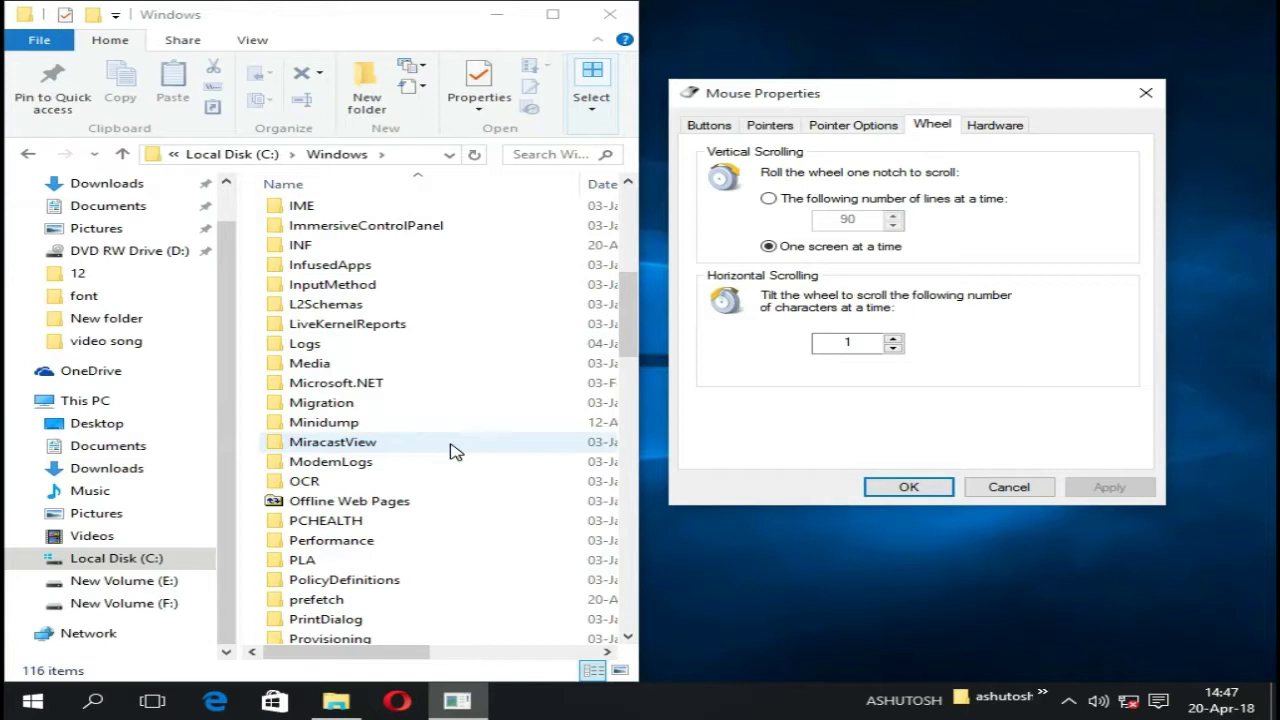
left_click(628, 184)
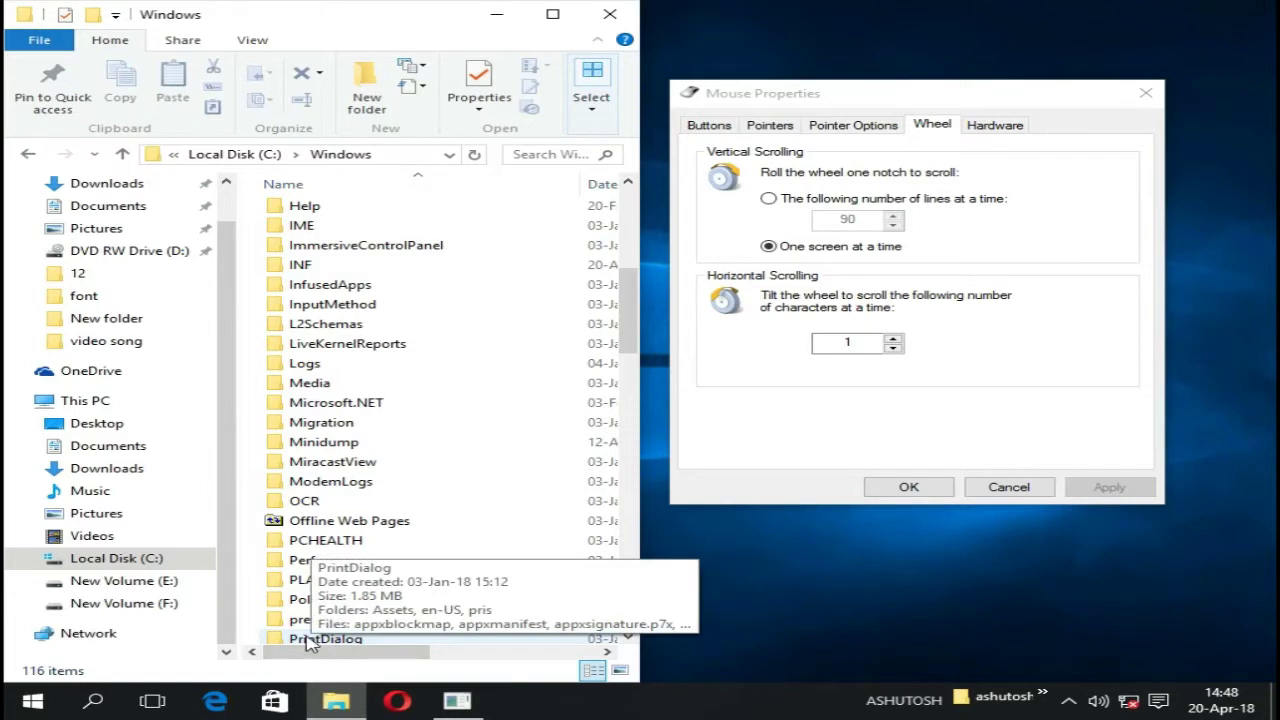
scroll(443, 502, "down", 1)
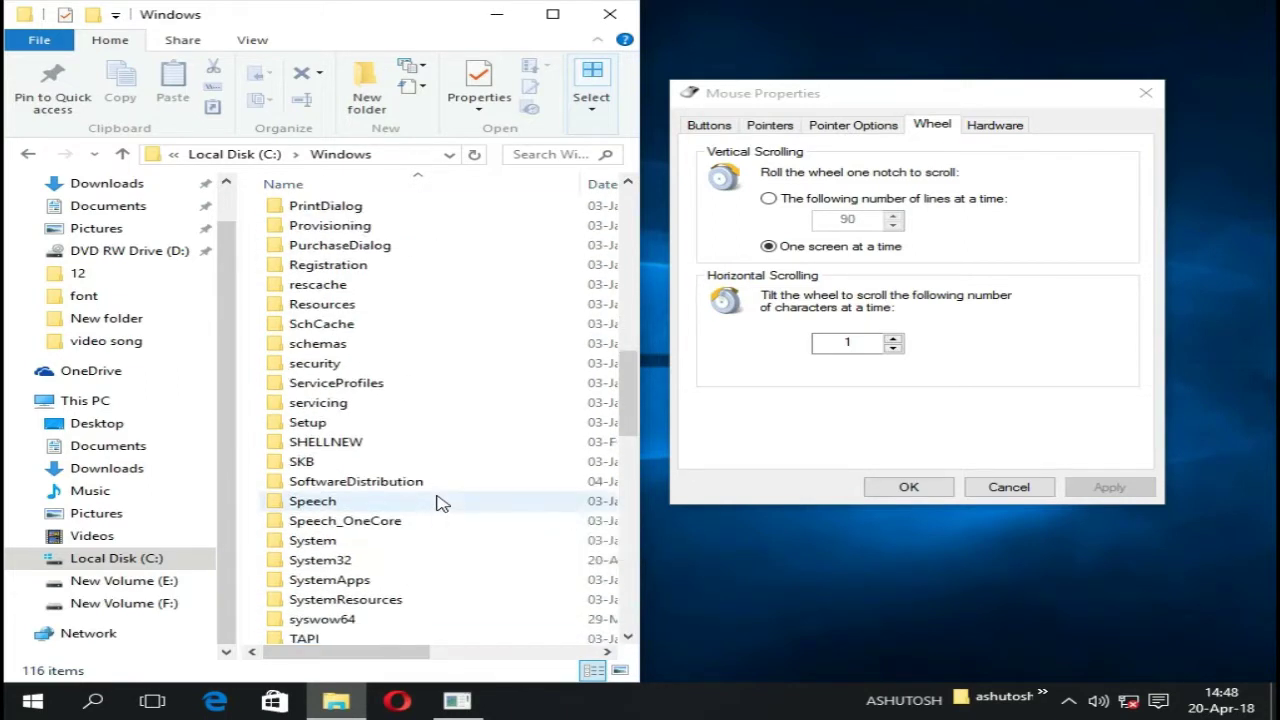
left_click(628, 184)
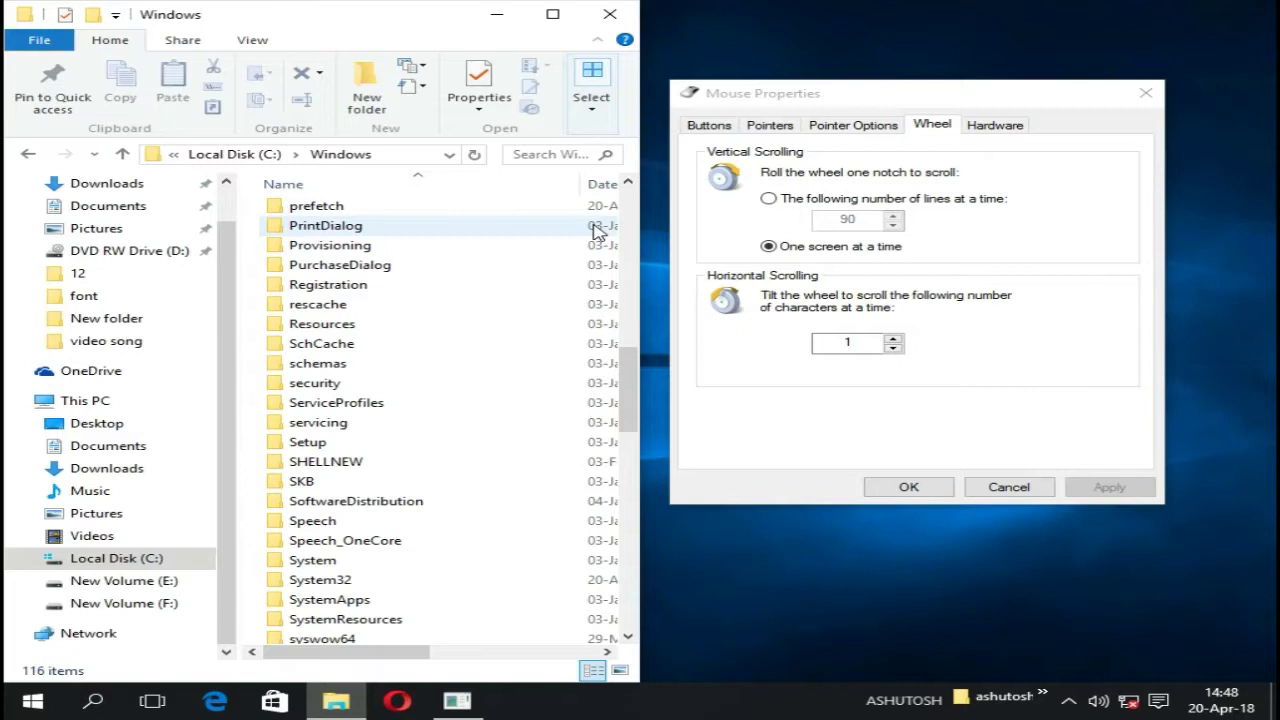
Step: Select the full screen of items from ServiceProfiles to bootstat.dat and scroll one notch down to check the one-screen jump
left_click_drag(246, 198, 404, 424)
left_click(278, 229)
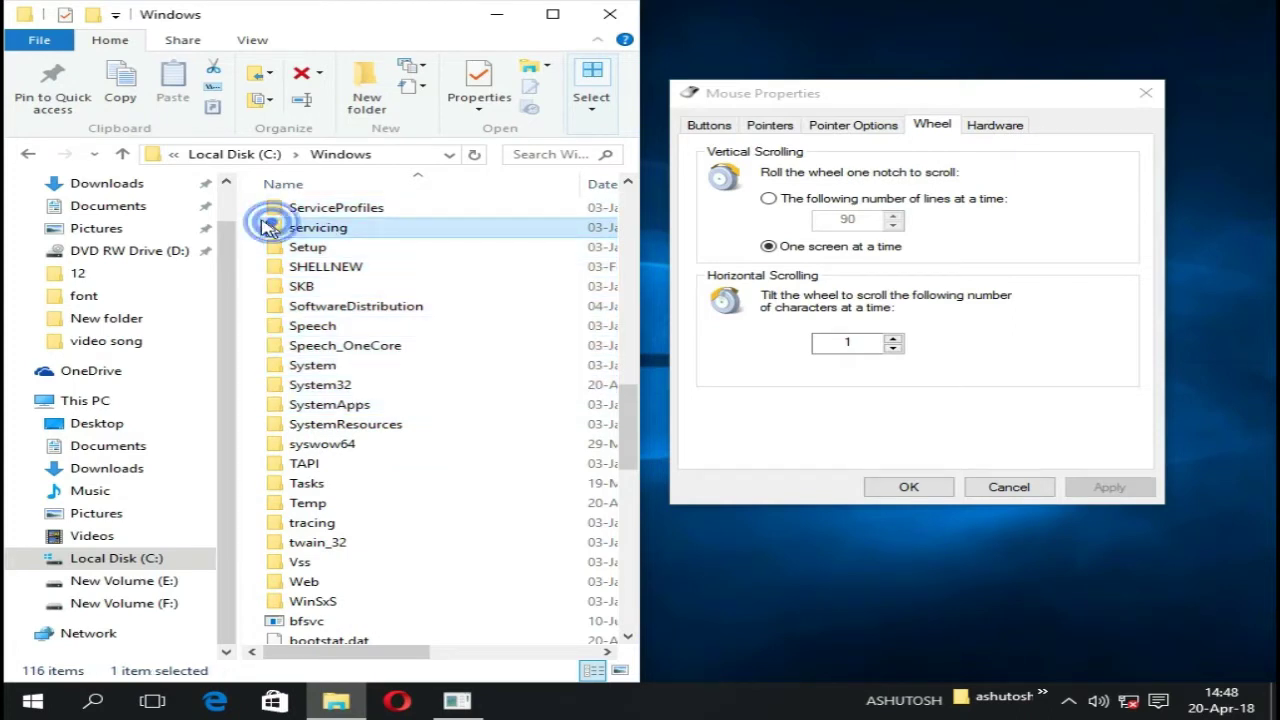
left_click_drag(248, 208, 419, 645)
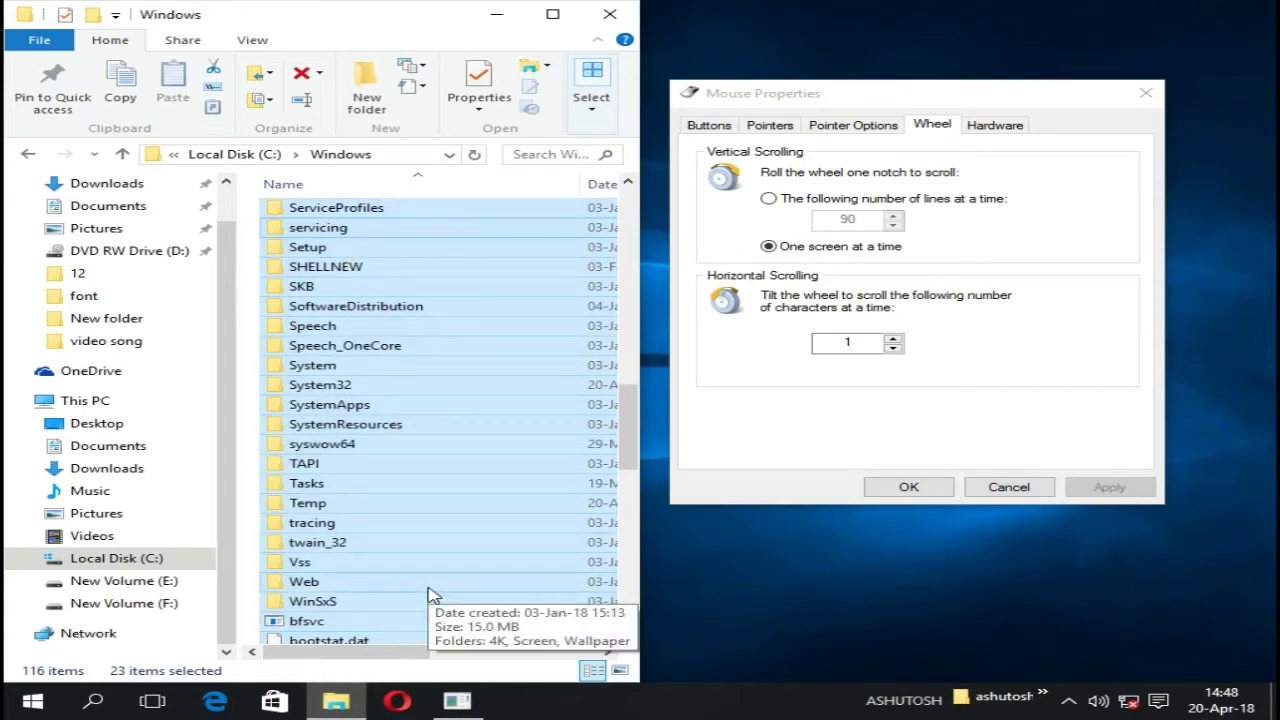
scroll(430, 595, "down", 1)
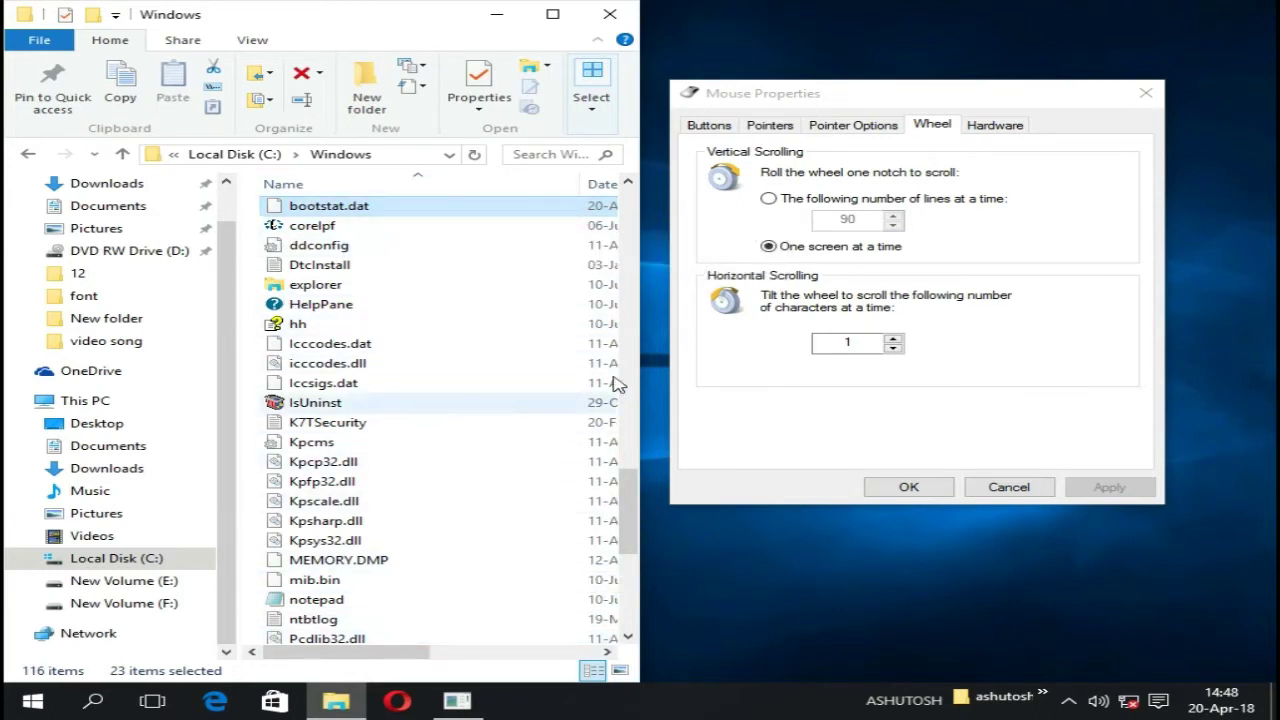
Step: Switch vertical scrolling back to 90 lines at a time, set horizontal scrolling to 9 characters and test scrolling in the Windows folder list
left_click(768, 198)
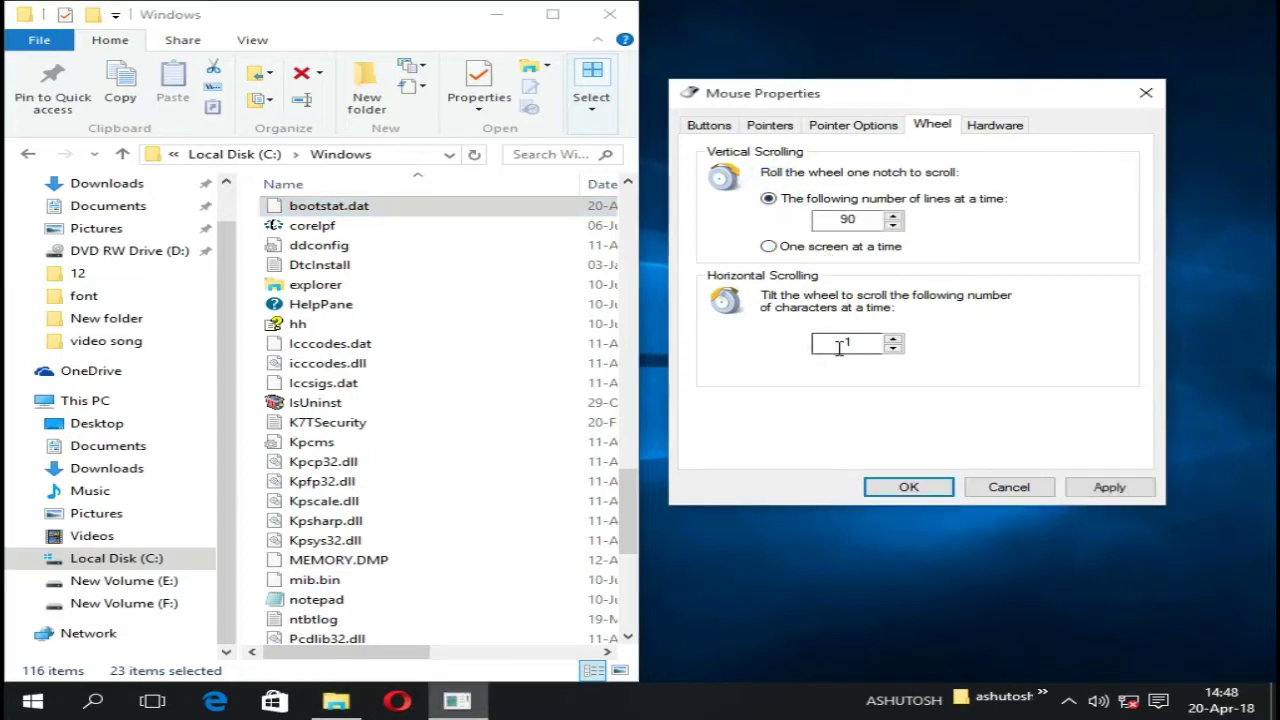
key("BackSpace")
type("9")
scroll(430, 450, "down", 1)
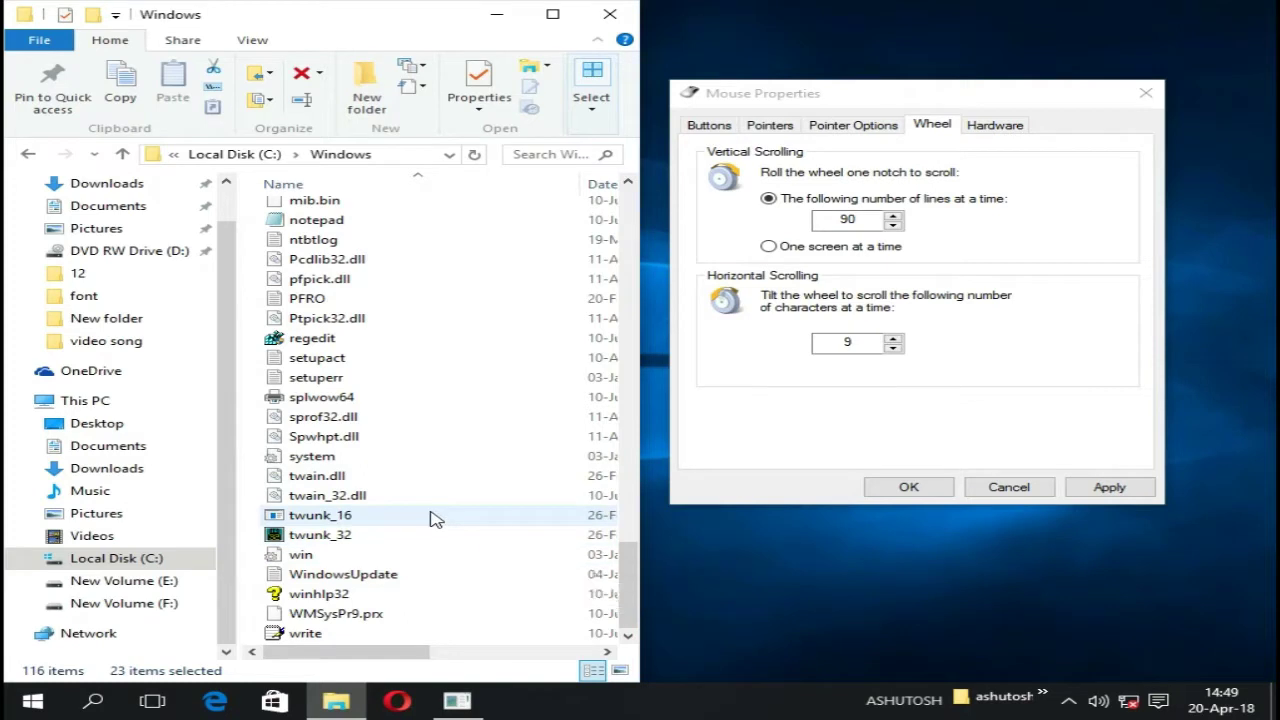
scroll(431, 520, "up", 1)
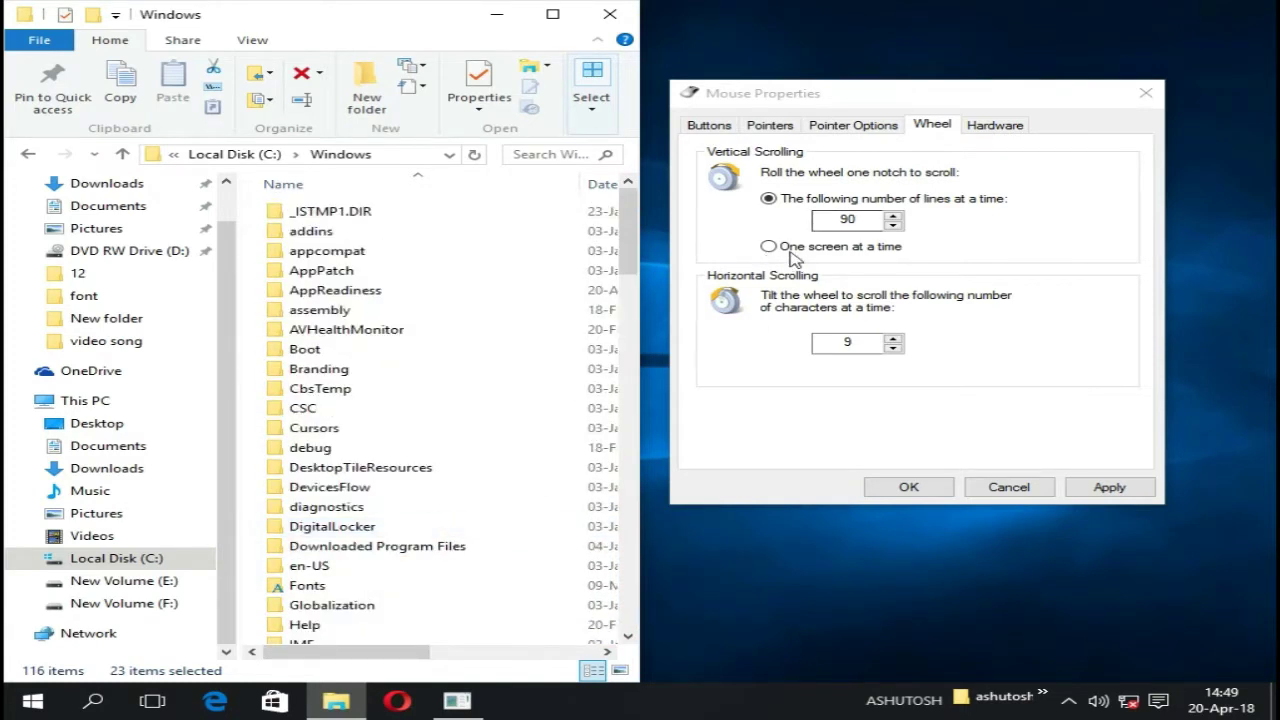
Step: Alternate vertical scrolling between one screen at a time and a set number of lines, ending on the number of lines
left_click(798, 248)
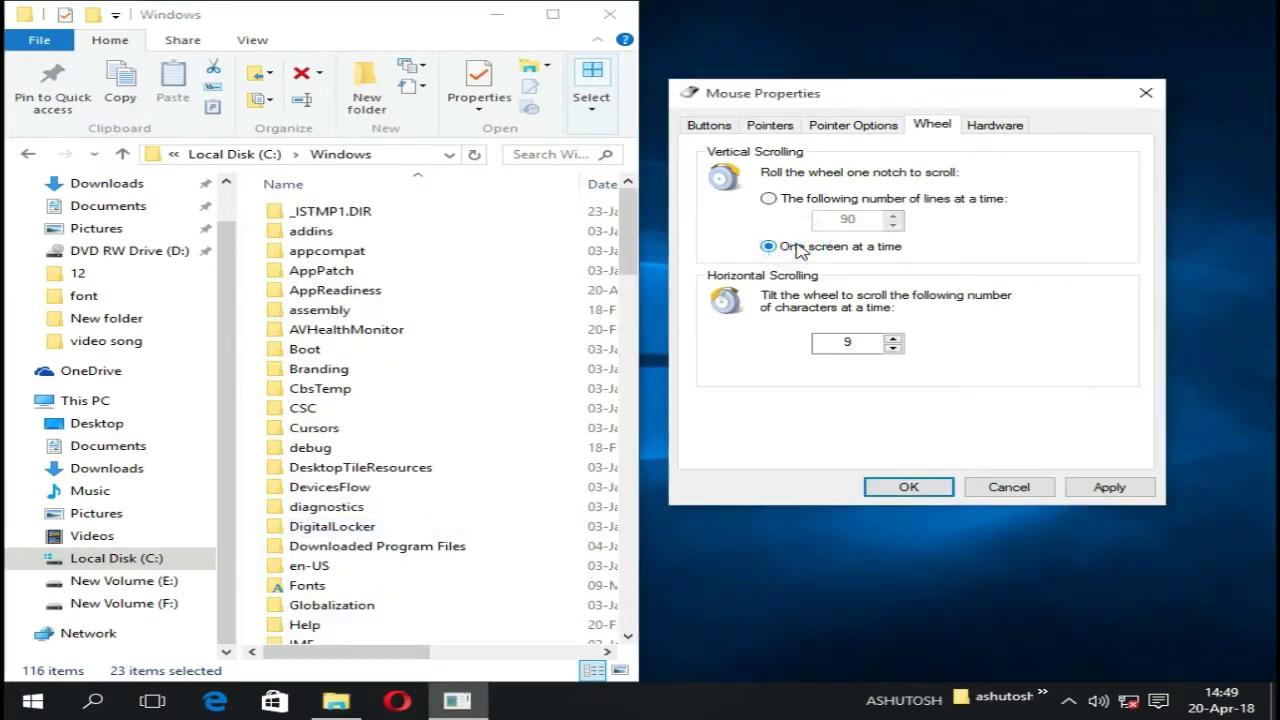
left_click(768, 200)
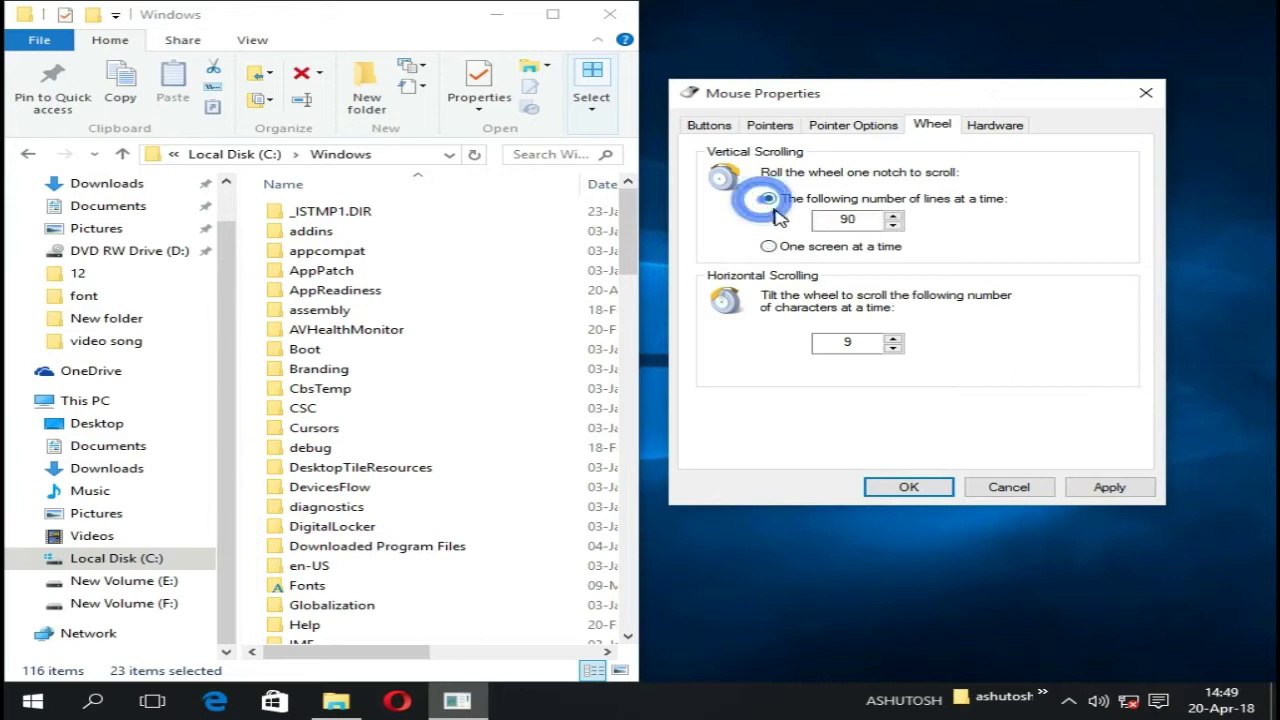
left_click(768, 247)
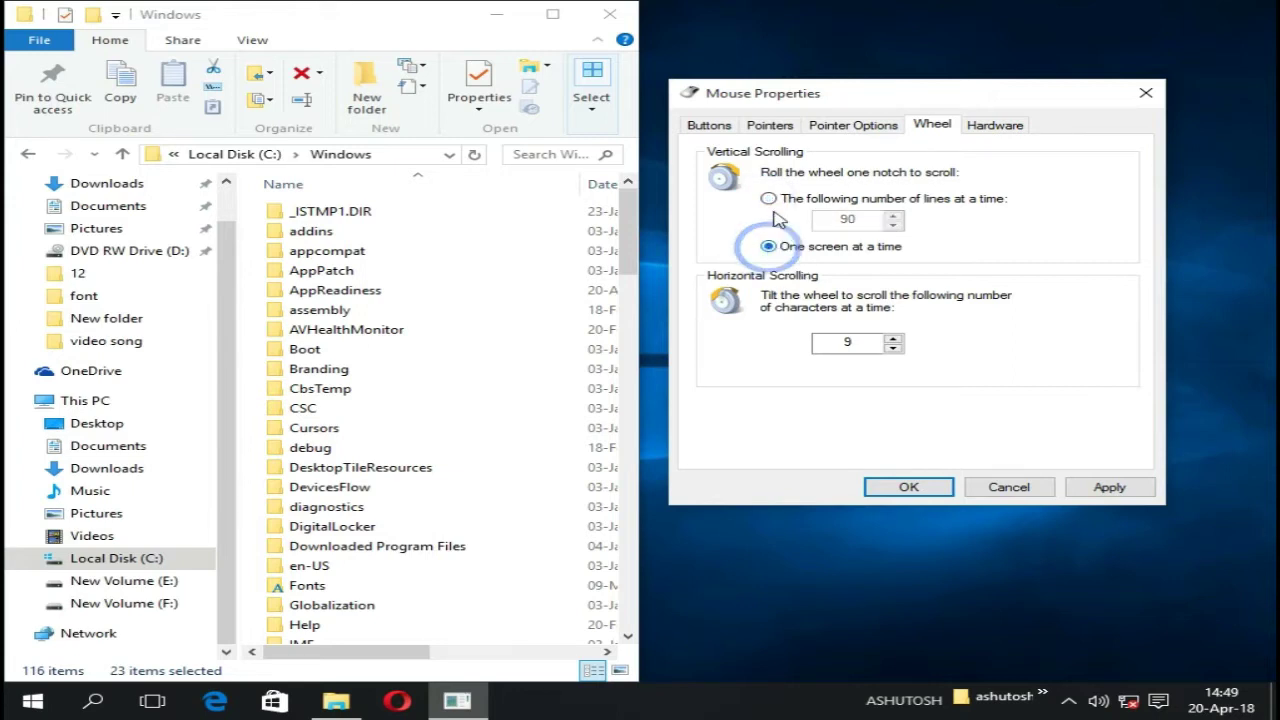
left_click(768, 198)
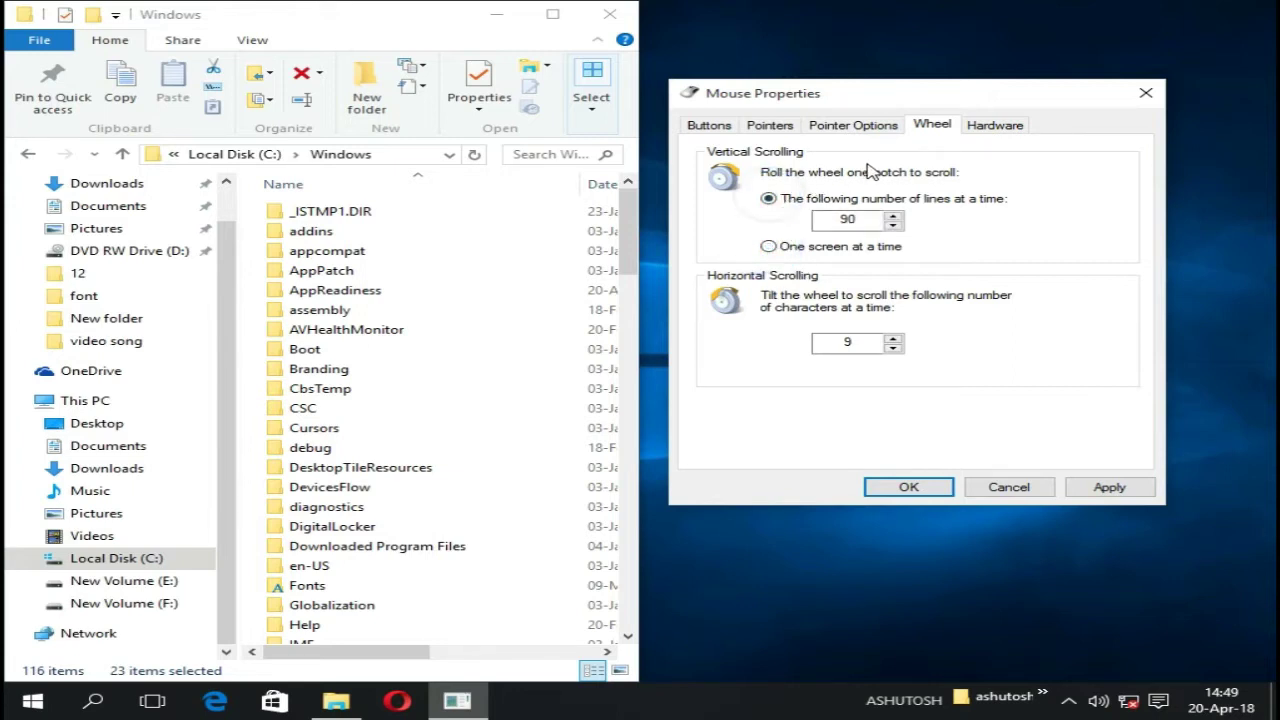
Step: Show the mouse hardware information, view the HID-compliant mouse's general properties and close them
left_click(996, 128)
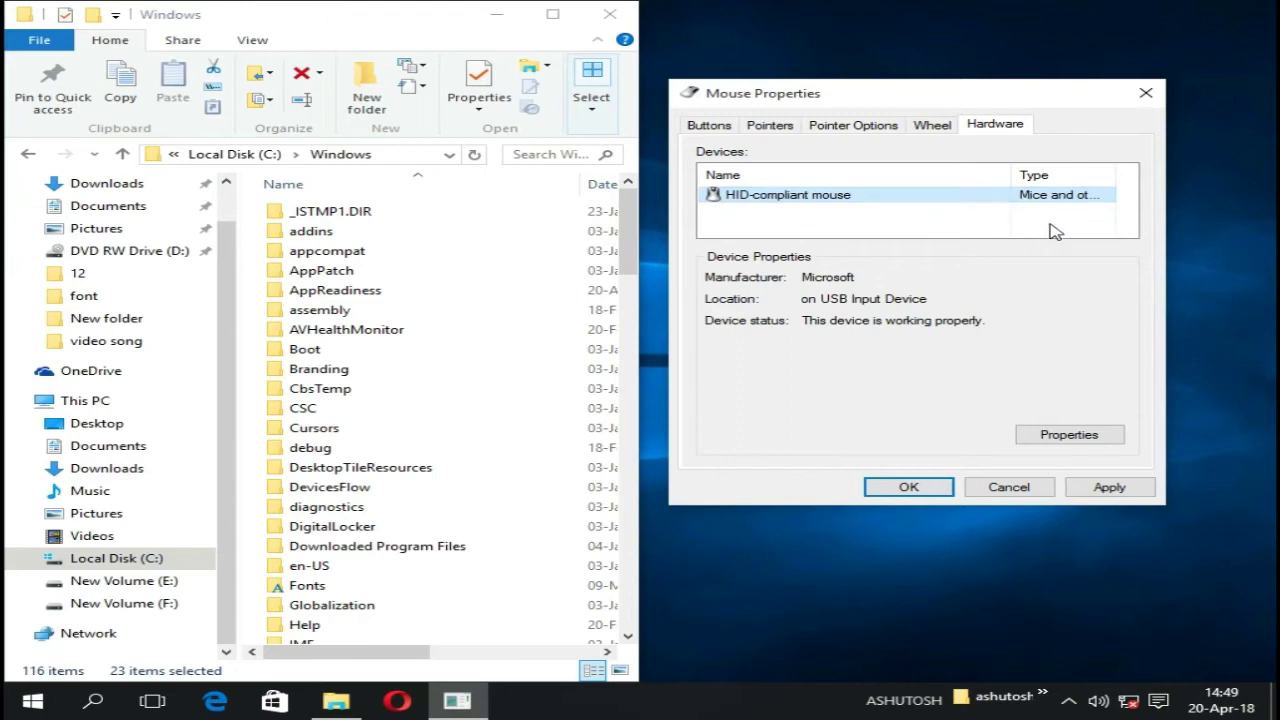
left_click(1069, 434)
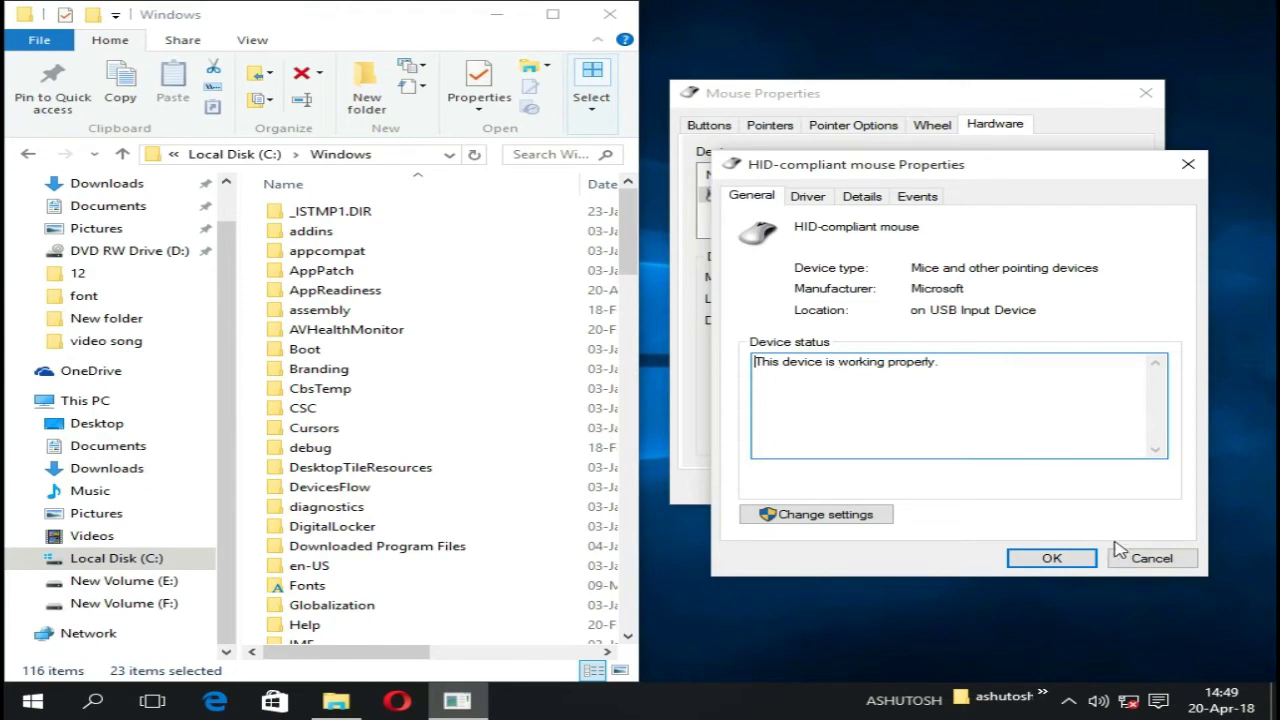
left_click(1045, 557)
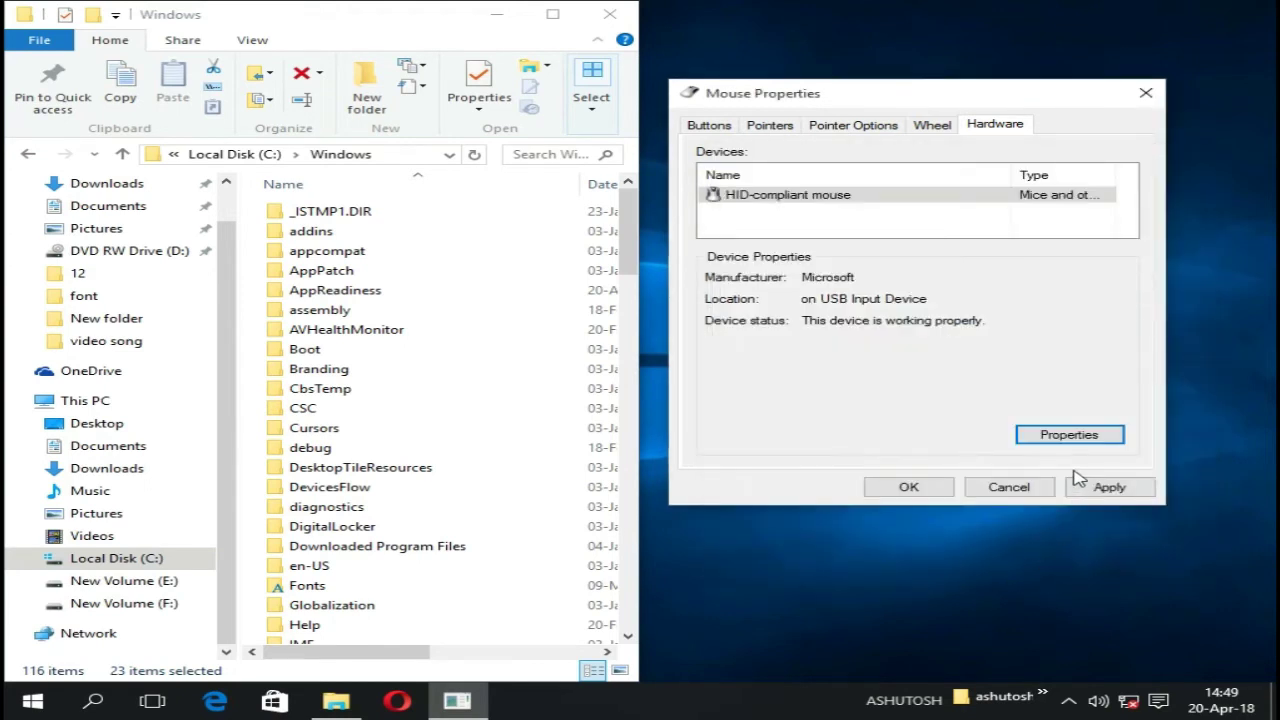
Step: Close the Windows folder window and apply the mouse settings
left_click(610, 14)
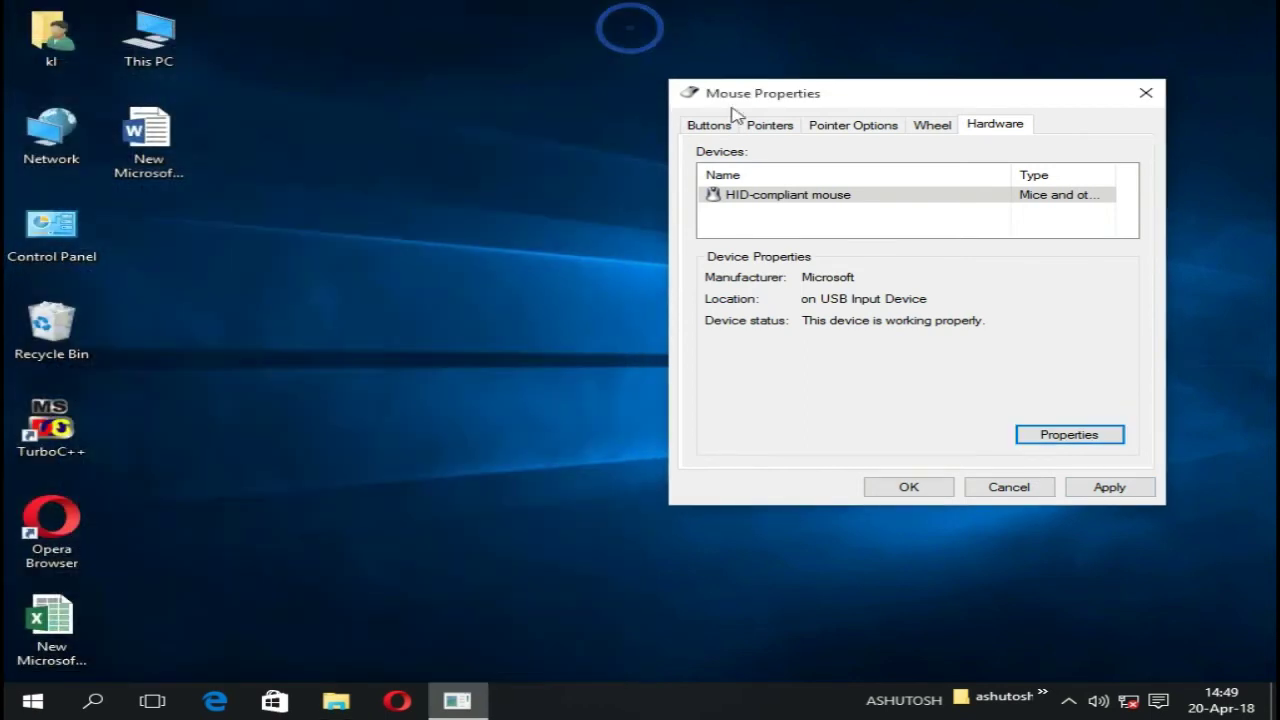
left_click(1118, 487)
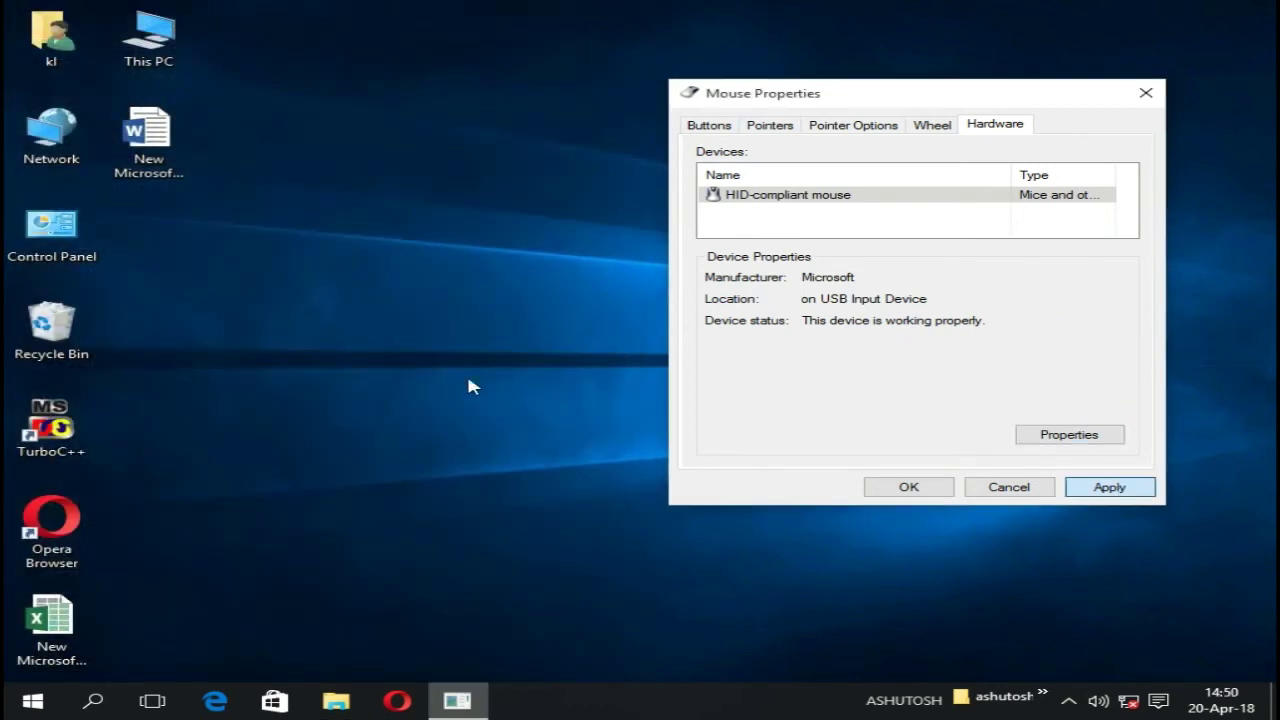